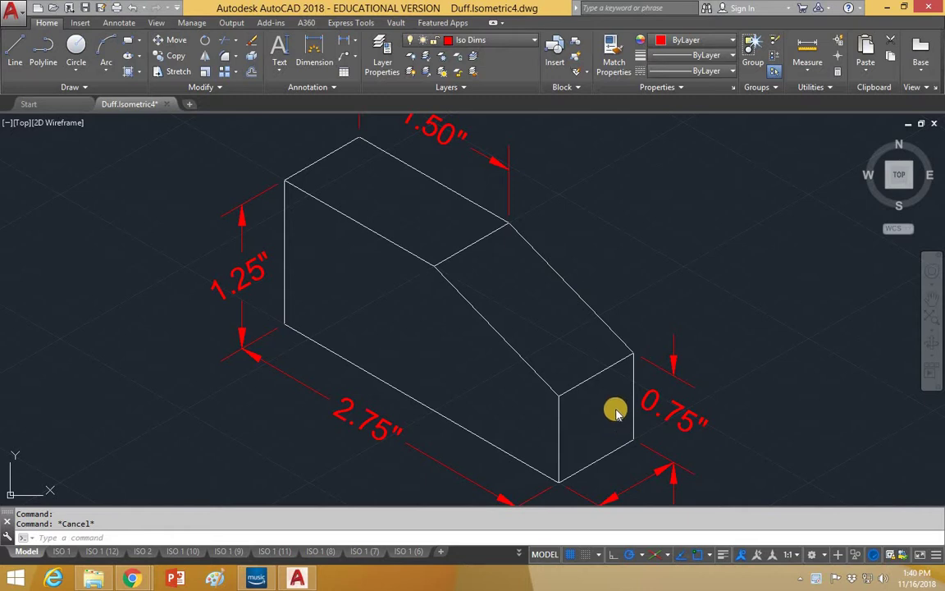
Create a new layer named Text, set its color to green, and make it the current layer
{"action": "scroll", "coordinate": [753, 355], "scroll_direction": "down", "scroll_amount": 8}
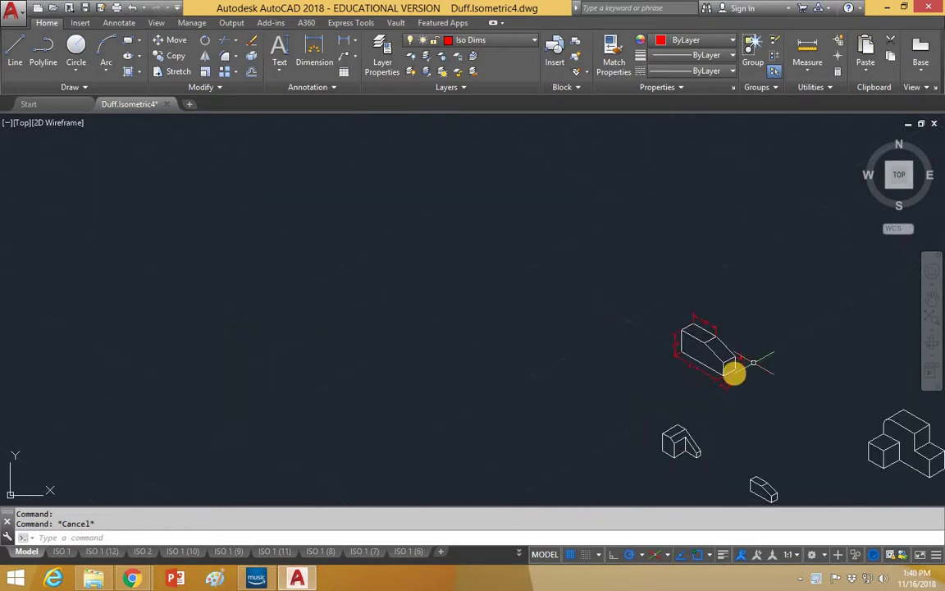
{"action": "mouse_move", "coordinate": [734, 374]}
{"action": "middle_mouse_down"}
{"action": "mouse_move", "coordinate": [398, 221]}
{"action": "mouse_move", "coordinate": [400, 282]}
{"action": "mouse_move", "coordinate": [439, 331]}
{"action": "middle_mouse_up"}
{"action": "scroll", "coordinate": [369, 196], "scroll_direction": "up", "scroll_amount": 6}
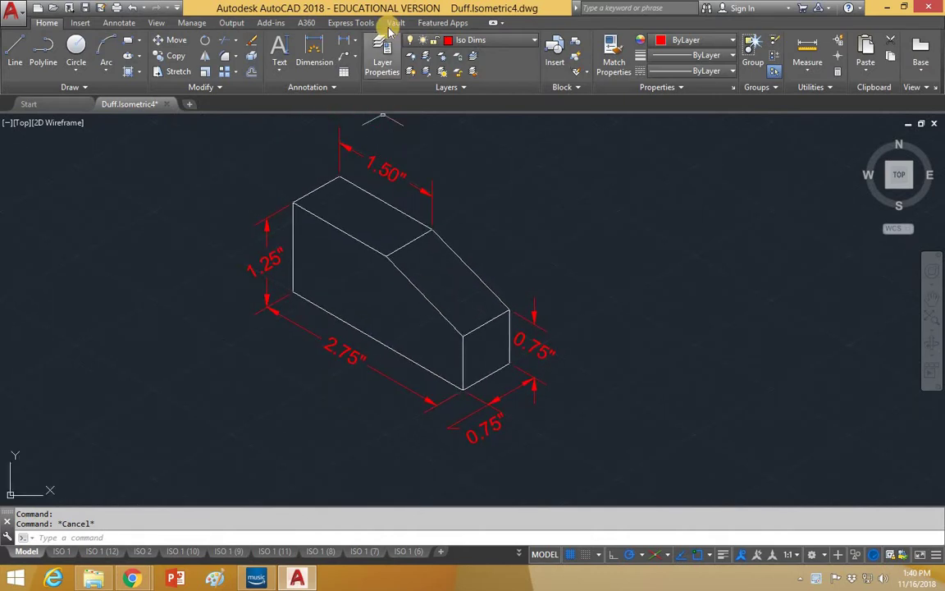
{"action": "left_click", "coordinate": [382, 61]}
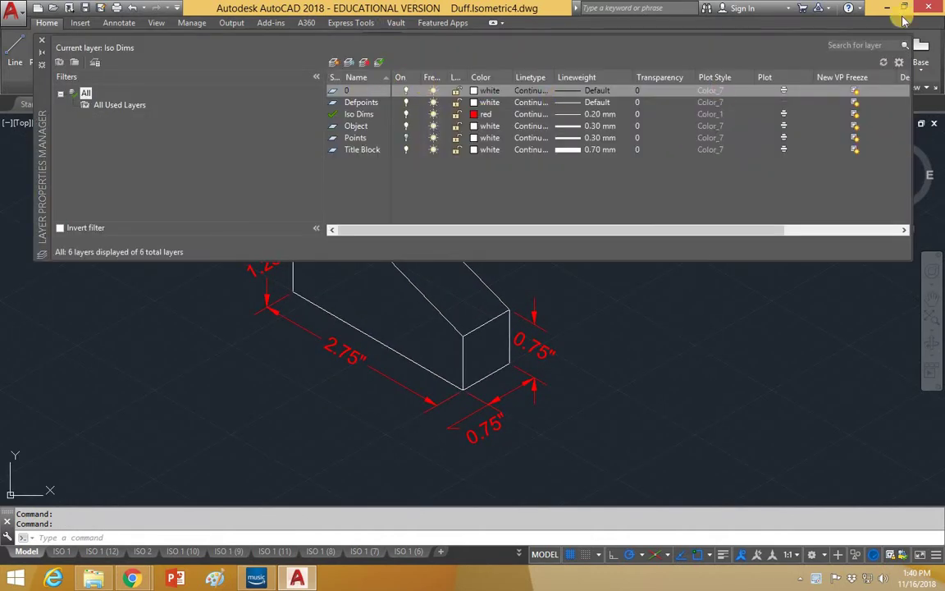
{"action": "left_click", "coordinate": [333, 62]}
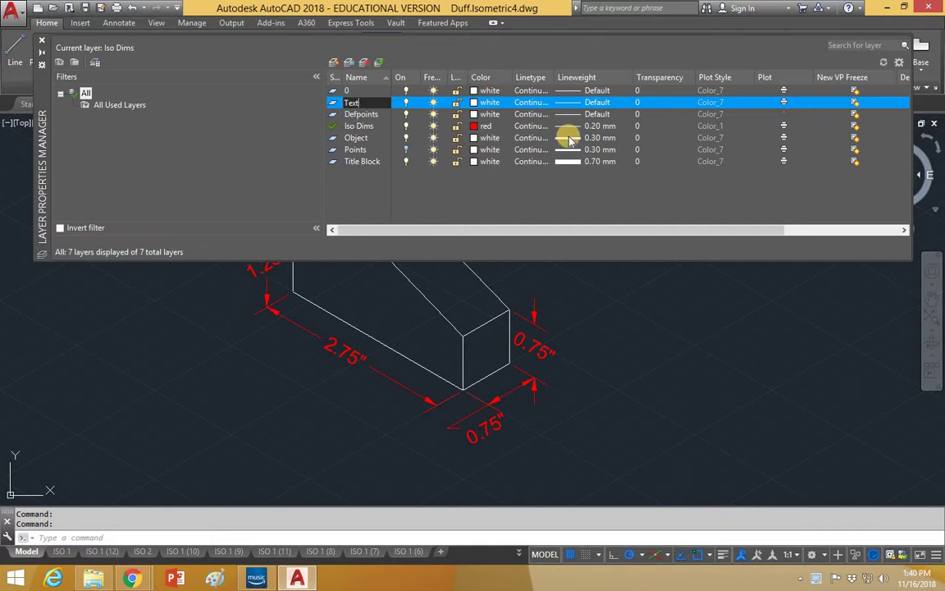
{"action": "left_click", "coordinate": [489, 102]}
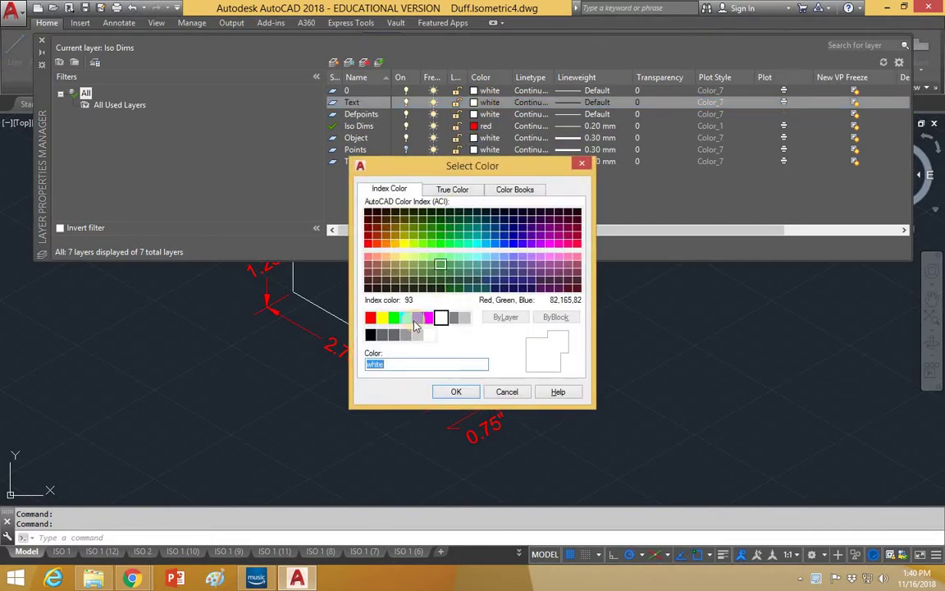
{"action": "left_click", "coordinate": [395, 319]}
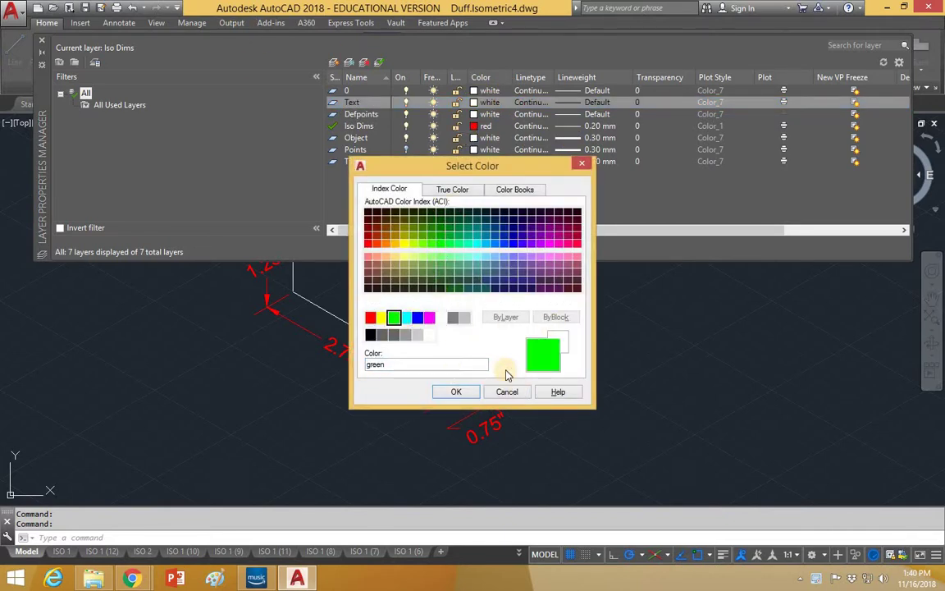
{"action": "left_click", "coordinate": [456, 392]}
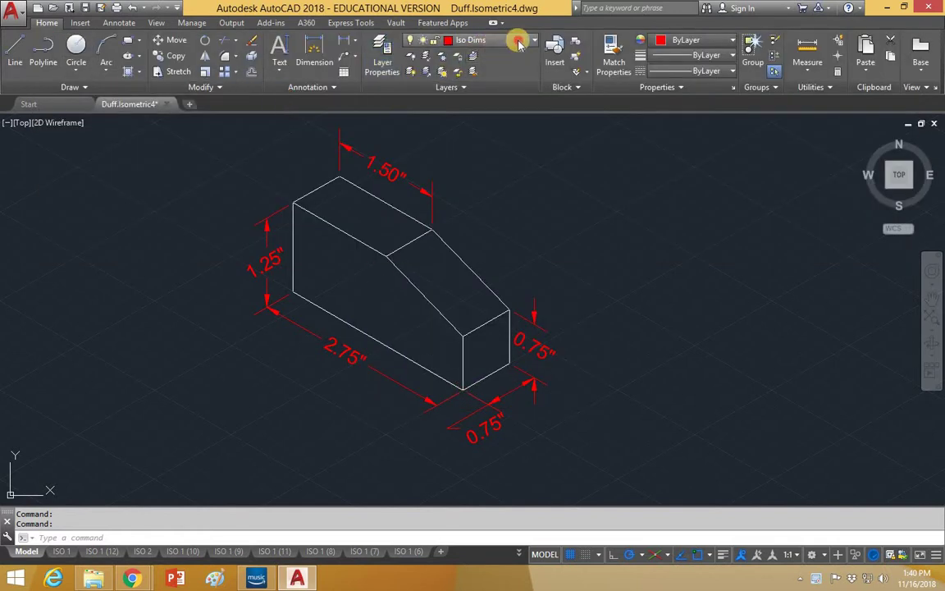
{"action": "left_click", "coordinate": [484, 41]}
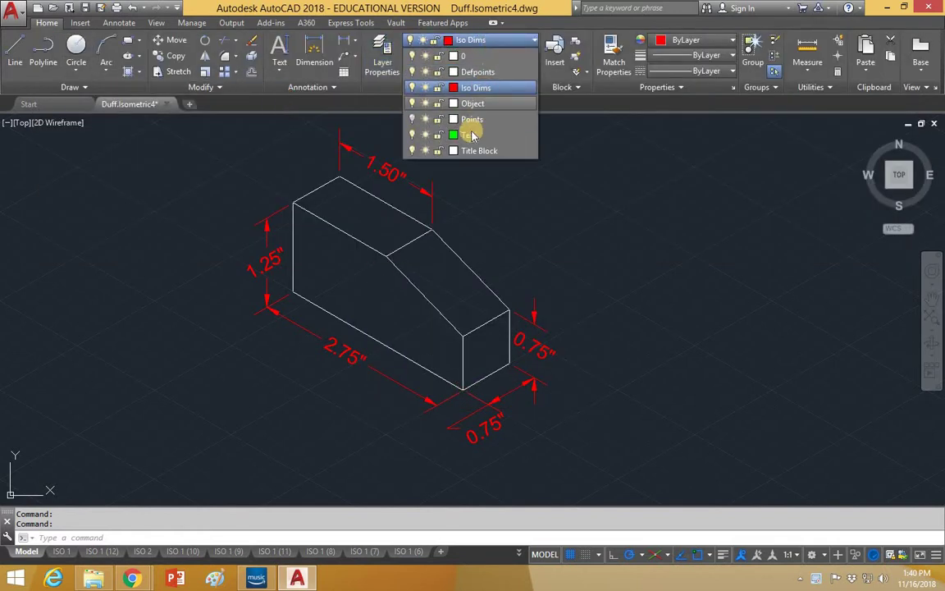
{"action": "left_click", "coordinate": [469, 124]}
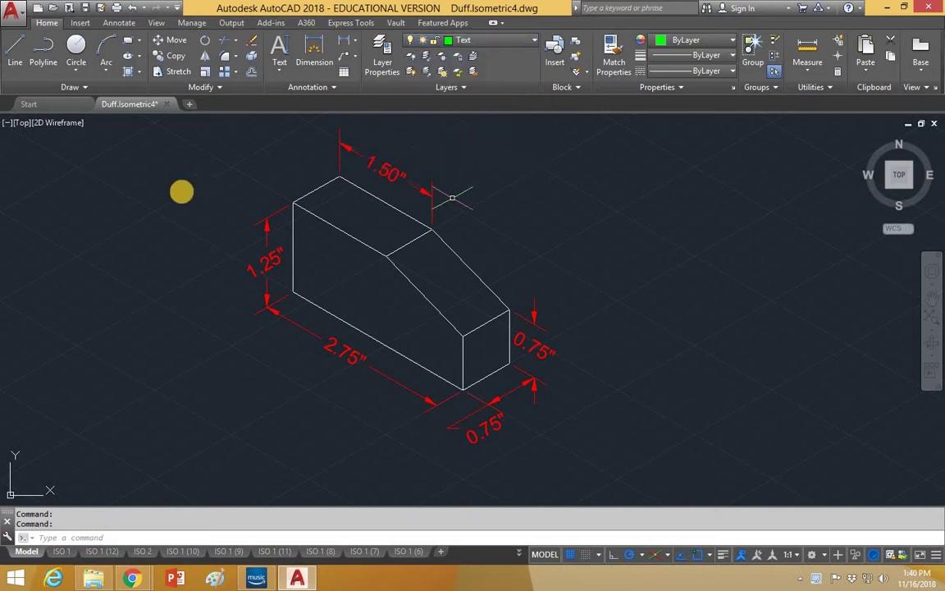
Add single-line text "R" with height .25 at the right face's lower front corner, rotated along that face's bottom edge
{"action": "scroll", "coordinate": [506, 351], "scroll_direction": "up", "scroll_amount": 2}
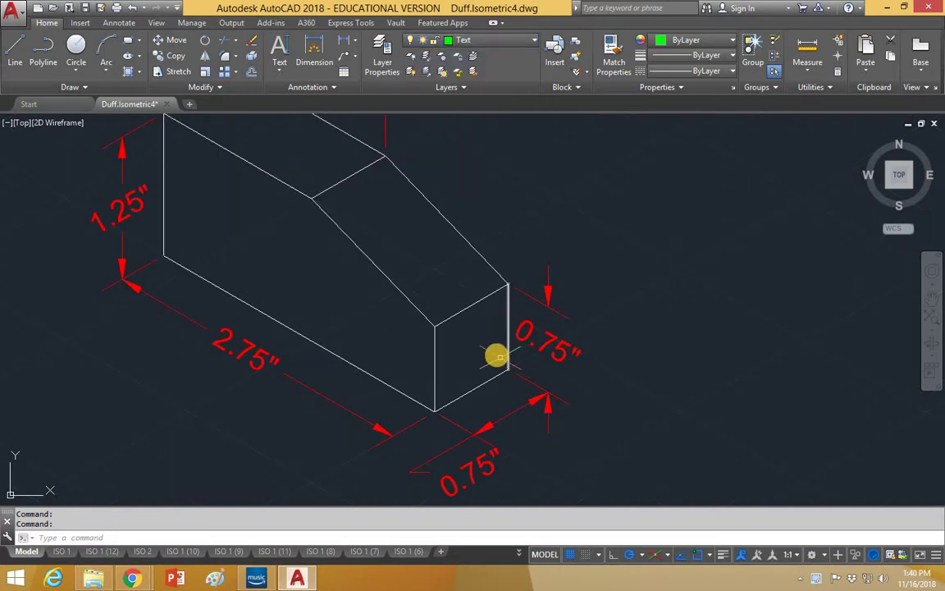
{"action": "left_click", "coordinate": [276, 72]}
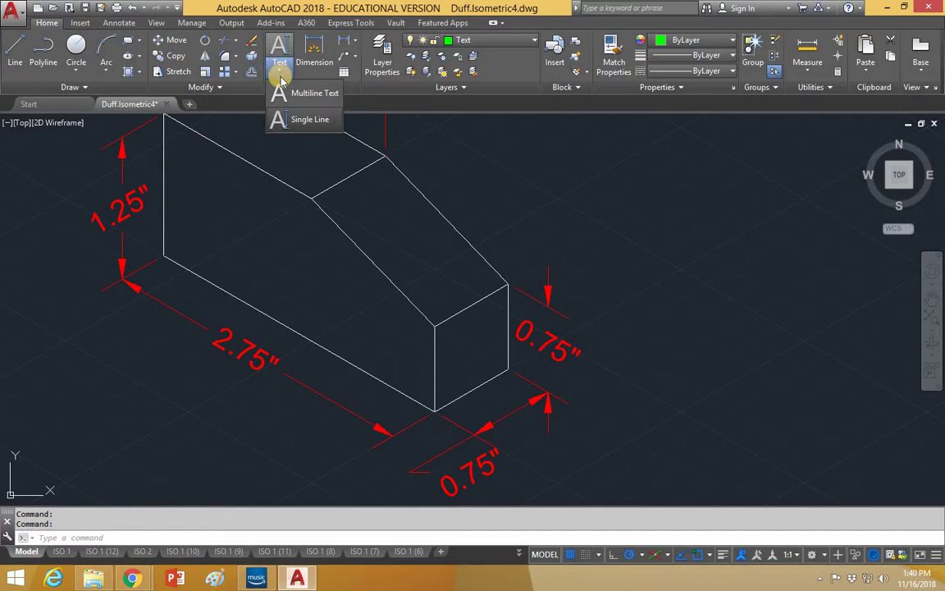
{"action": "left_click", "coordinate": [311, 120]}
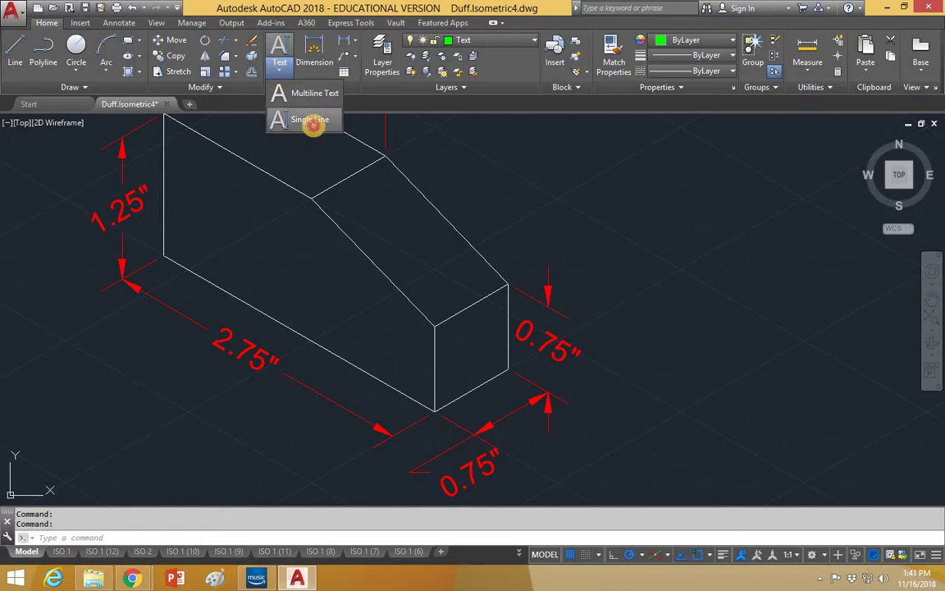
{"action": "left_click", "coordinate": [434, 409]}
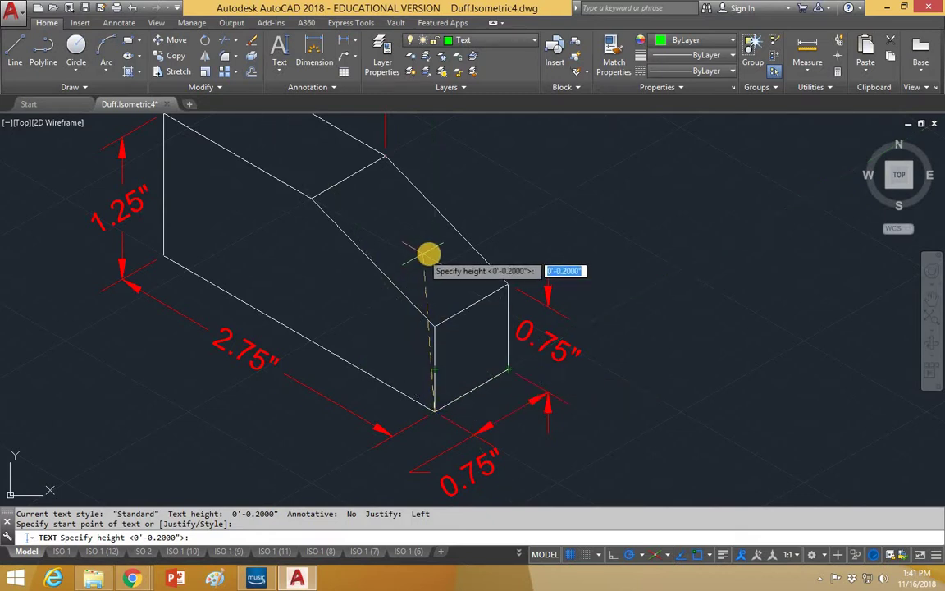
{"action": "type", "text": ".25"}
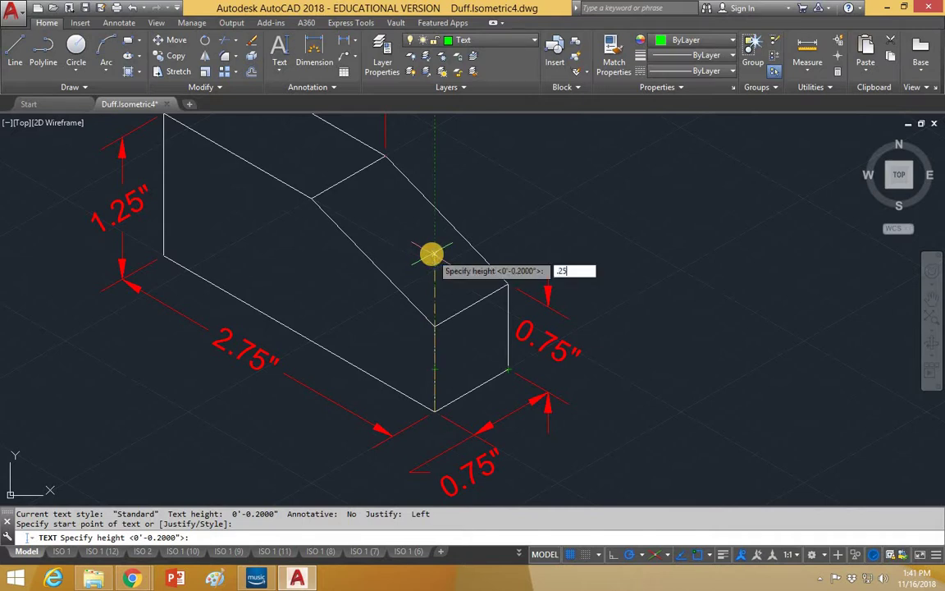
{"action": "key", "text": "Return"}
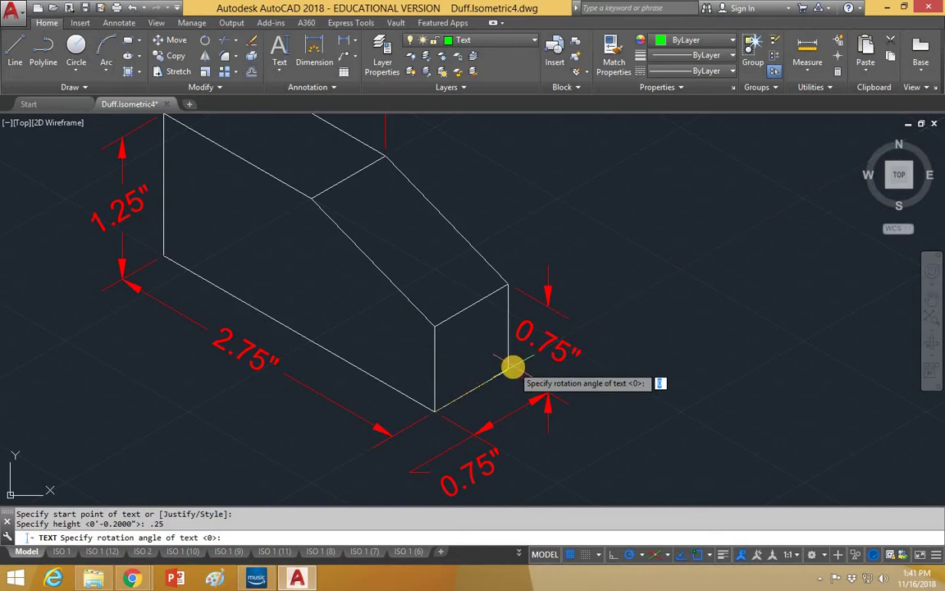
{"action": "left_click", "coordinate": [512, 367]}
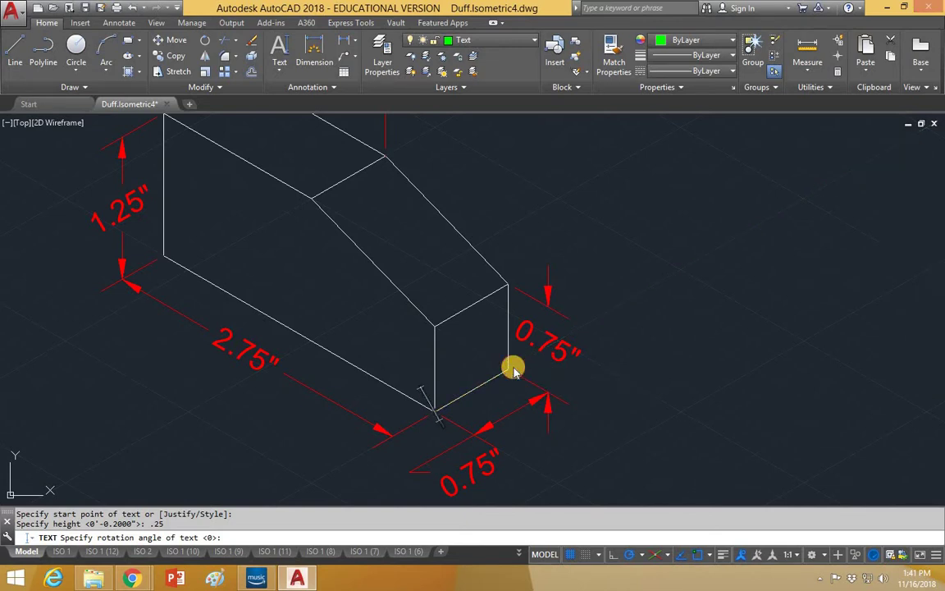
{"action": "type", "text": "R"}
{"action": "left_click", "coordinate": [586, 242]}
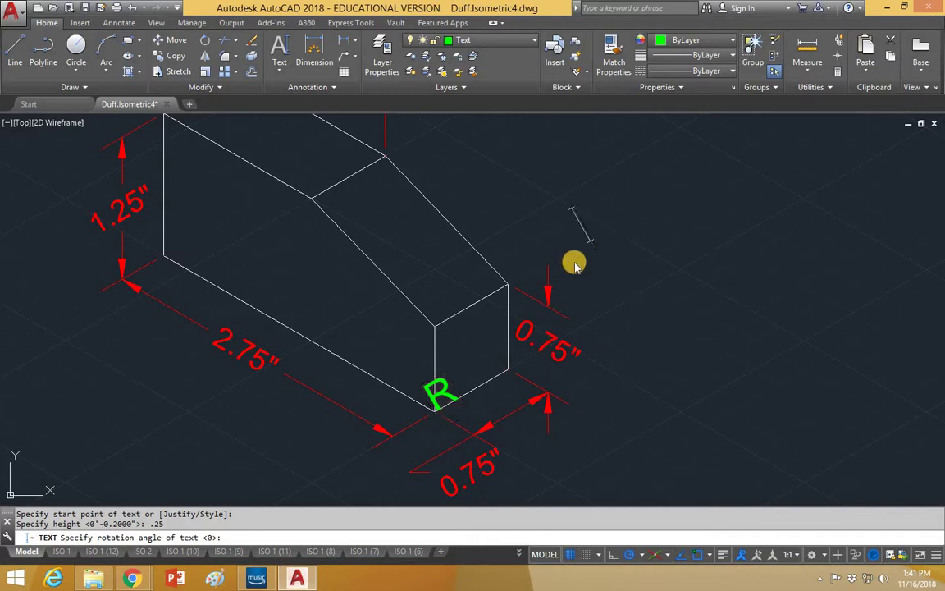
{"action": "key", "text": "Escape"}
Move the letter R from the corner to the middle of the right face
{"action": "left_click", "coordinate": [436, 398]}
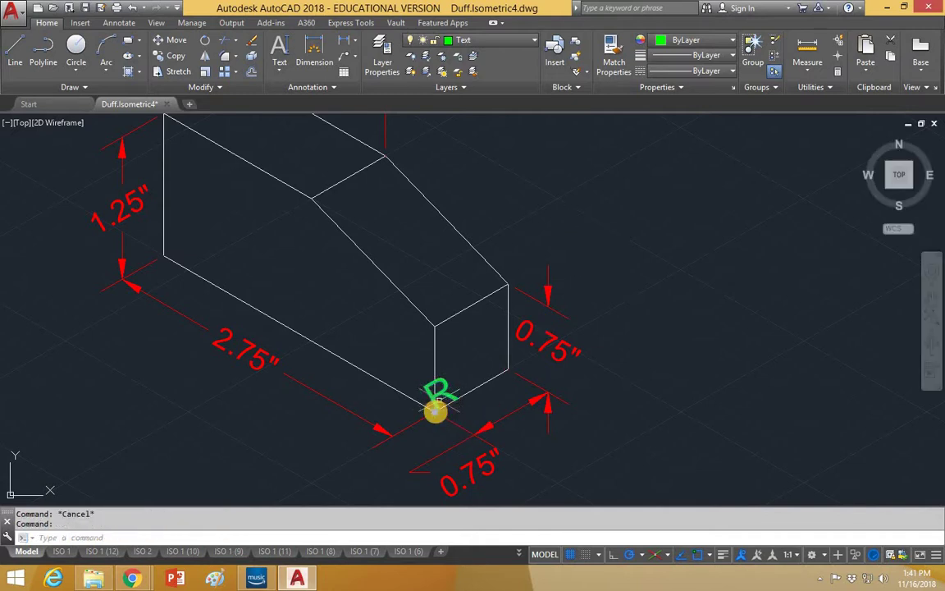
{"action": "left_click", "coordinate": [433, 410]}
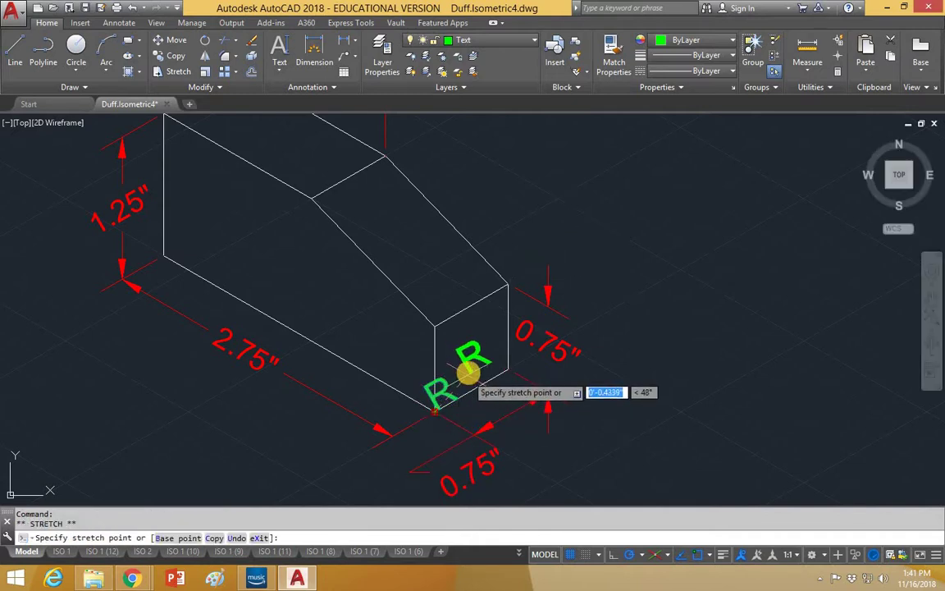
{"action": "left_click", "coordinate": [468, 372]}
{"action": "key", "text": "Escape"}
{"action": "key", "text": "Escape"}
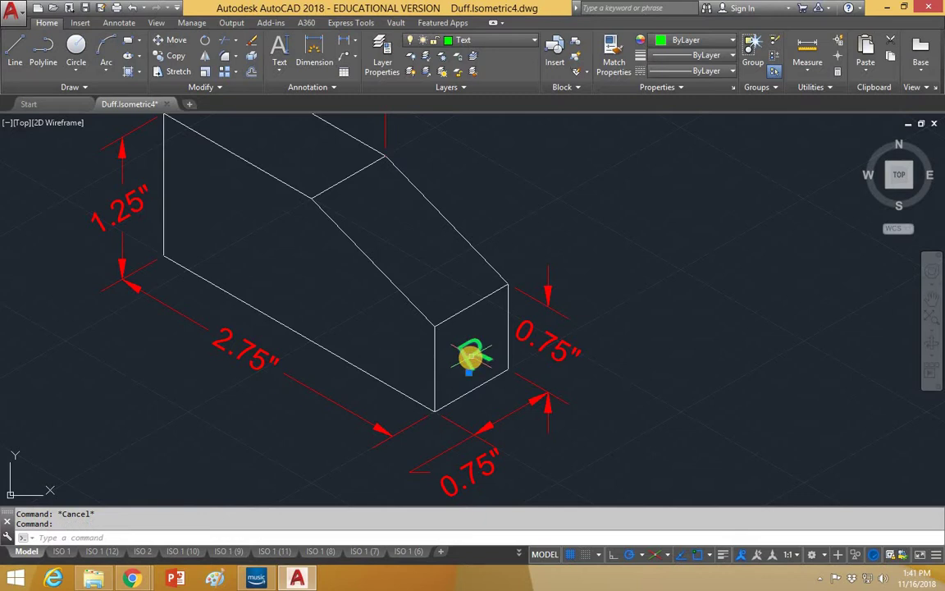
{"action": "left_click", "coordinate": [278, 71]}
{"action": "left_click", "coordinate": [297, 120]}
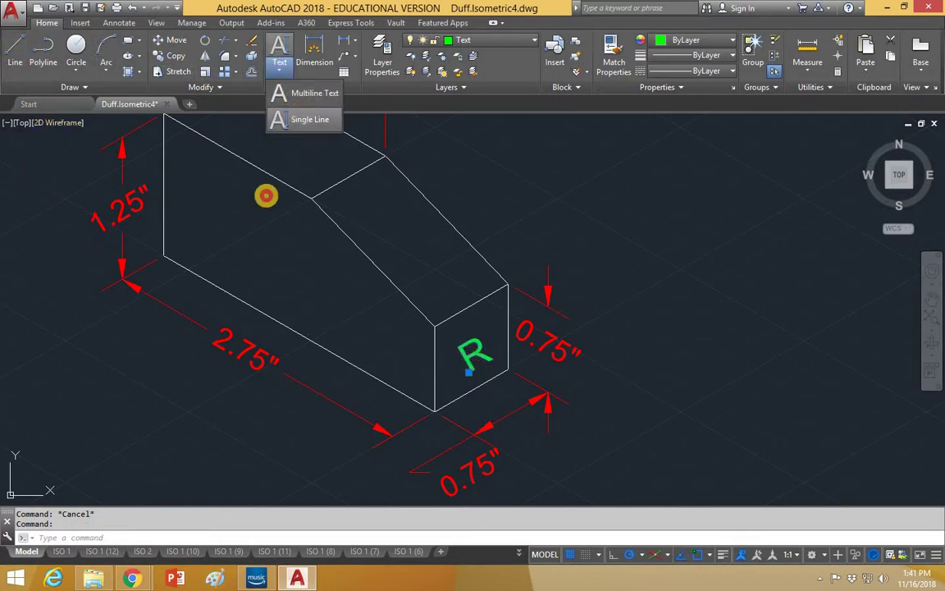
{"action": "left_click", "coordinate": [162, 256]}
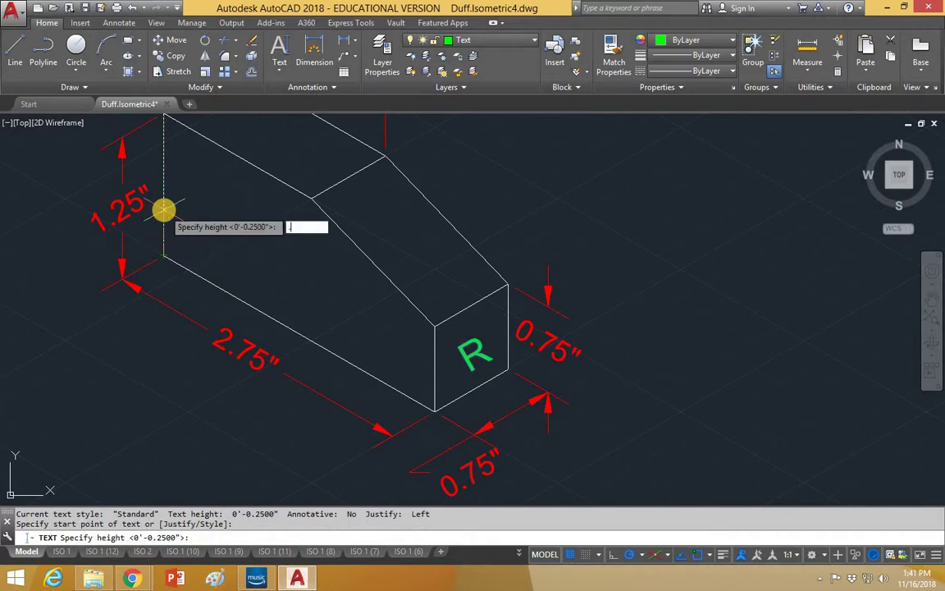
{"action": "type", "text": ".25"}
{"action": "key", "text": "Return"}
{"action": "key", "text": "Return"}
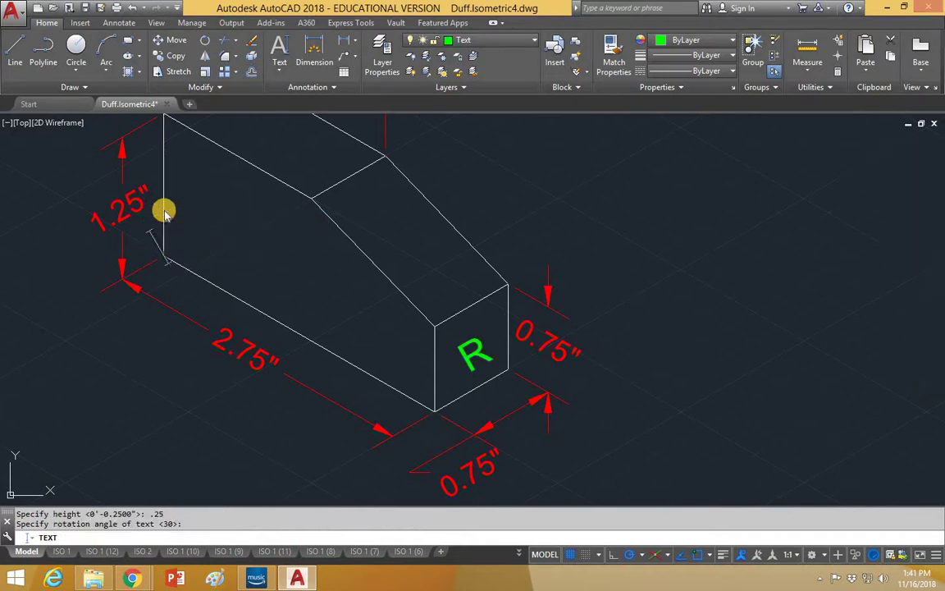
{"action": "key", "text": "Escape"}
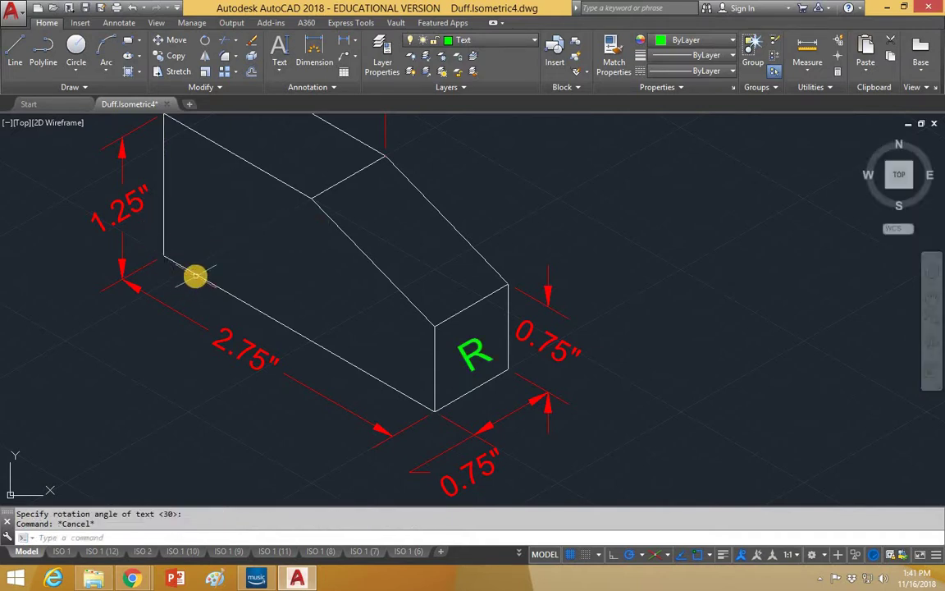
Try to add single-line text "F" with height .25 at the front face's lower rear corner, rotated along its bottom edge
{"action": "left_click", "coordinate": [282, 70]}
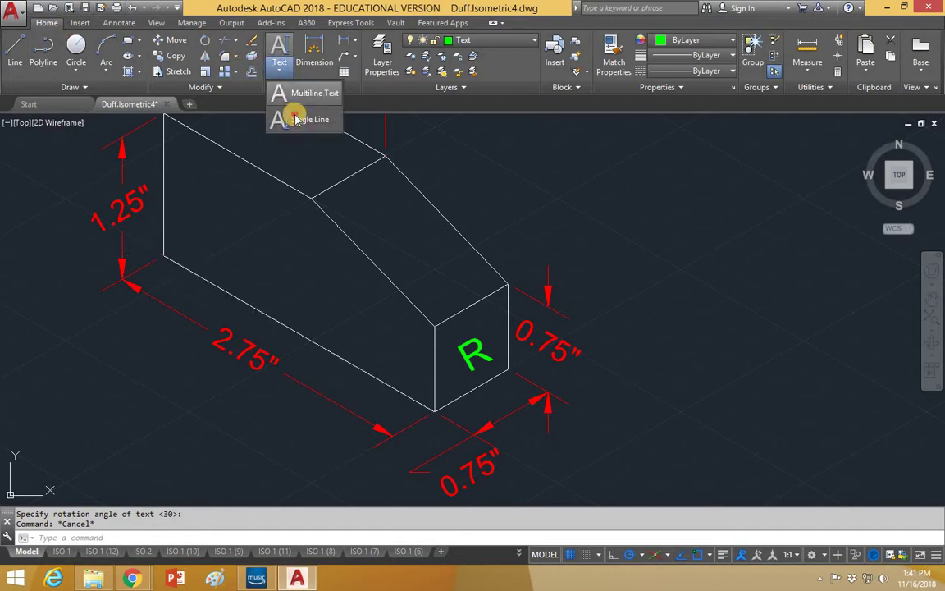
{"action": "left_click", "coordinate": [291, 116]}
{"action": "left_click", "coordinate": [164, 255]}
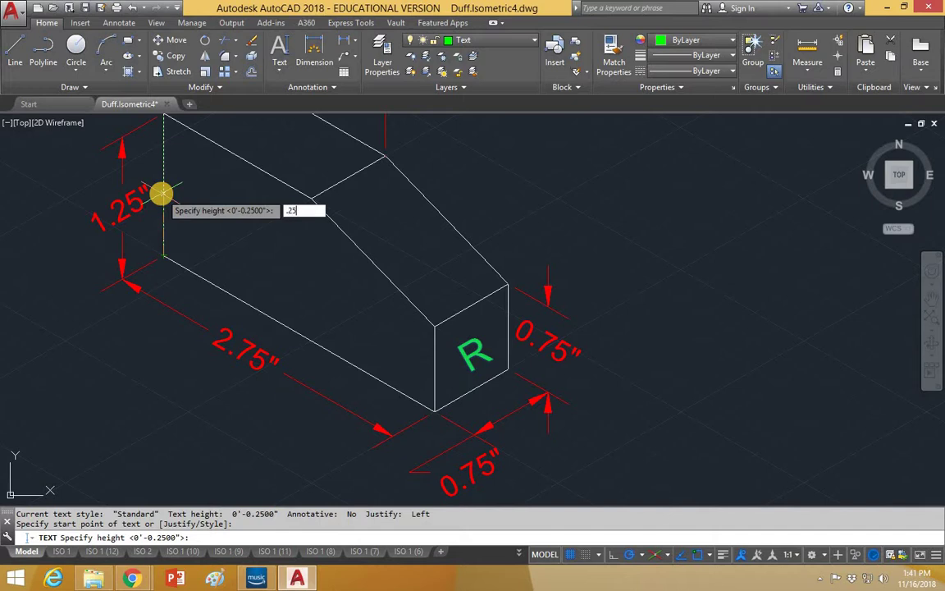
{"action": "key", "text": "Return"}
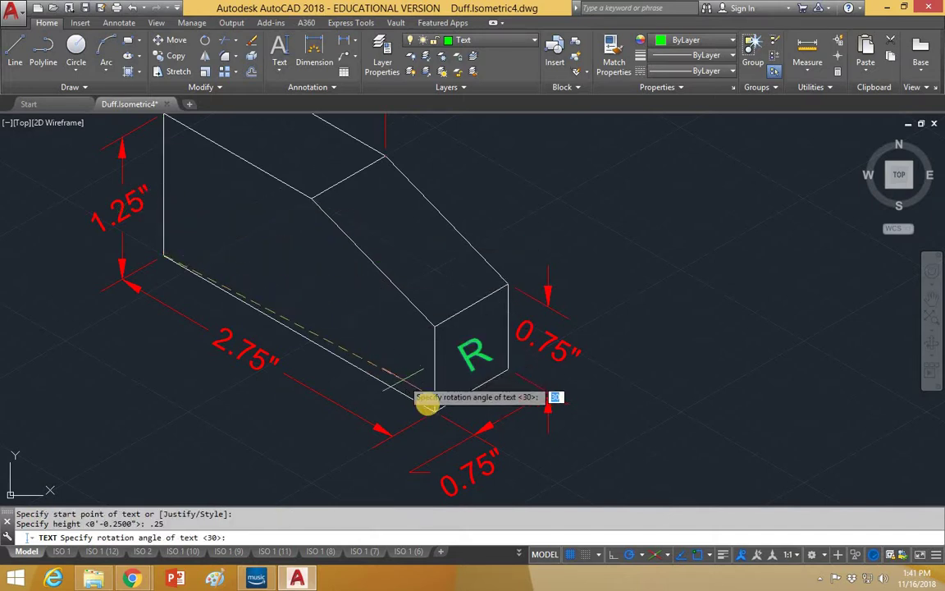
{"action": "left_click", "coordinate": [427, 409]}
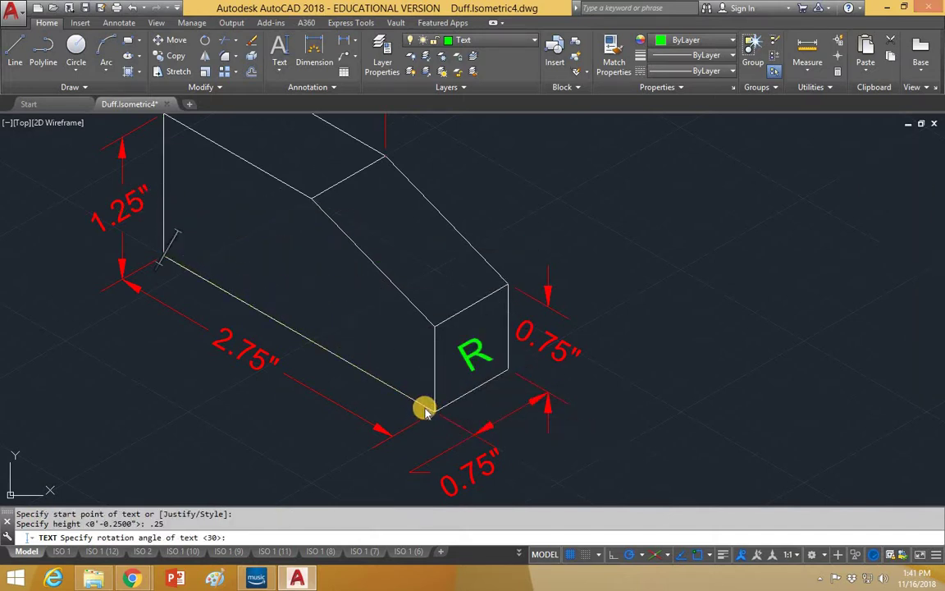
{"action": "type", "text": "F"}
{"action": "middle_click_drag", "start_coordinate": [477, 197], "coordinate": [493, 322]}
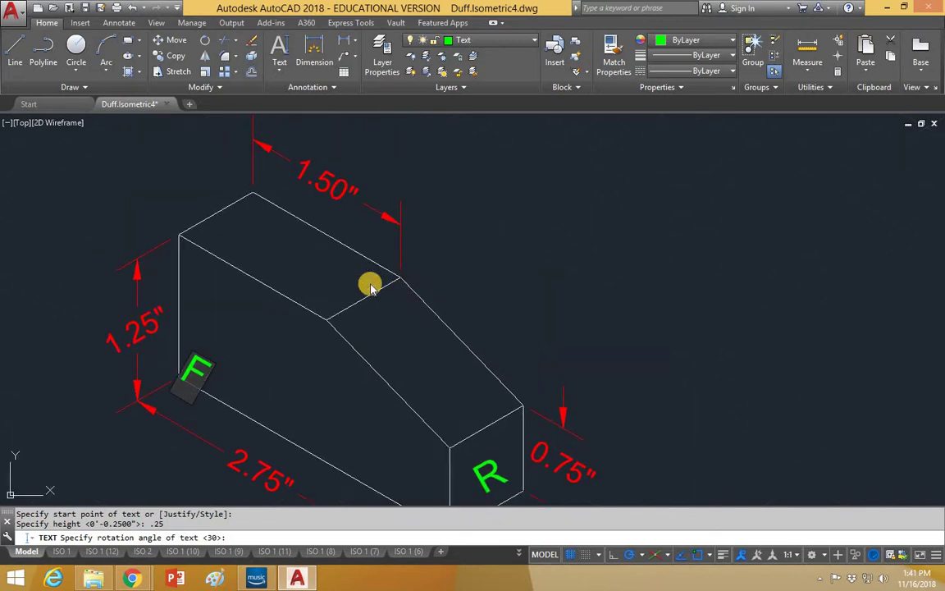
{"action": "key", "text": "Escape"}
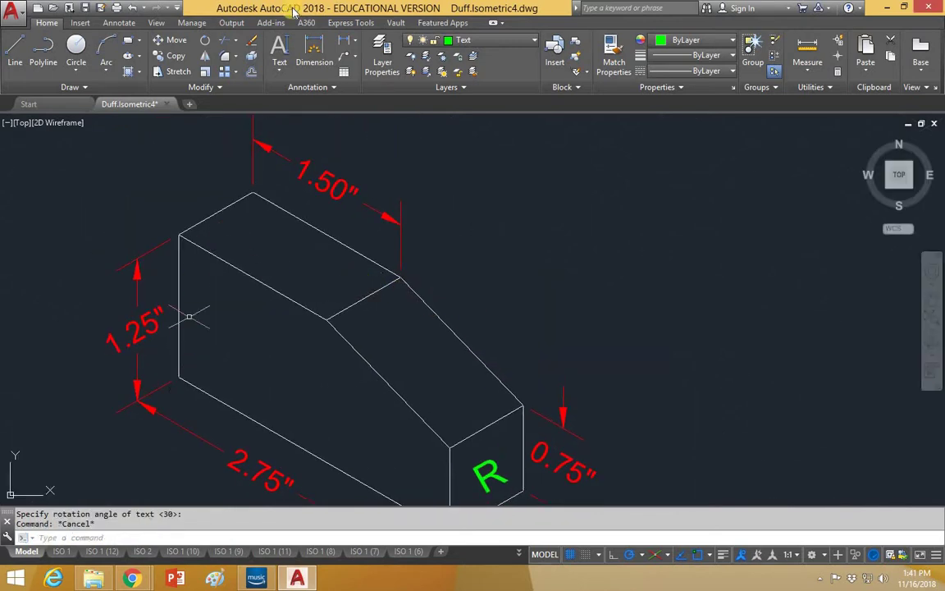
{"action": "key", "text": "ctrl+z"}
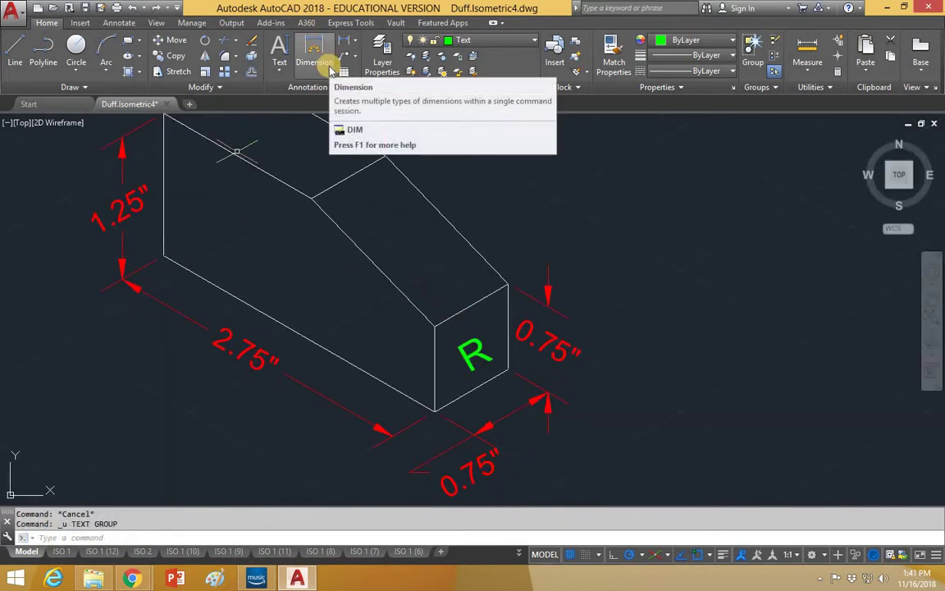
{"action": "key", "text": "ctrl+y"}
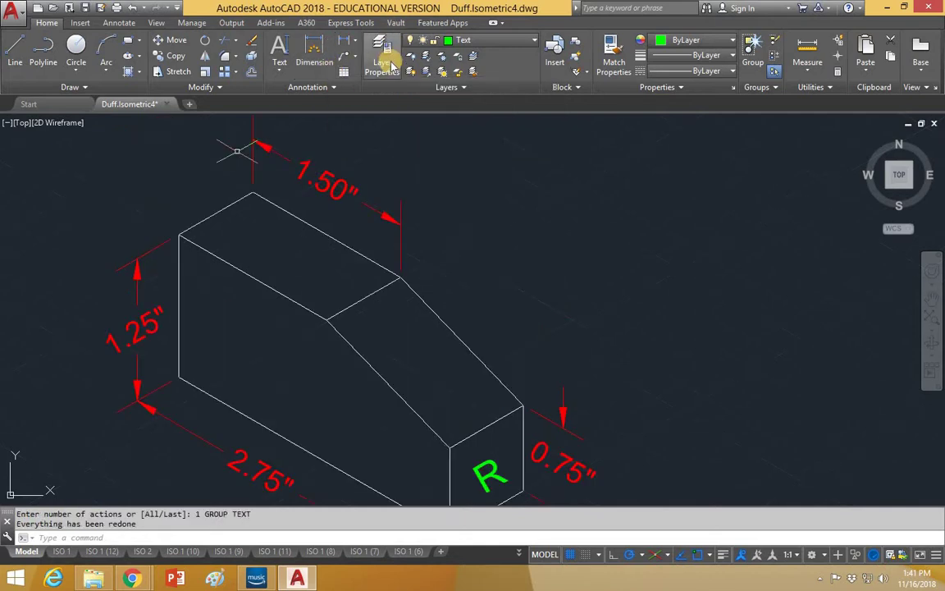
Add single-line text "F" with height .252 at the front face's lower left corner, rotated along that face's bottom edge
{"action": "left_click", "coordinate": [284, 88]}
{"action": "left_click", "coordinate": [295, 119]}
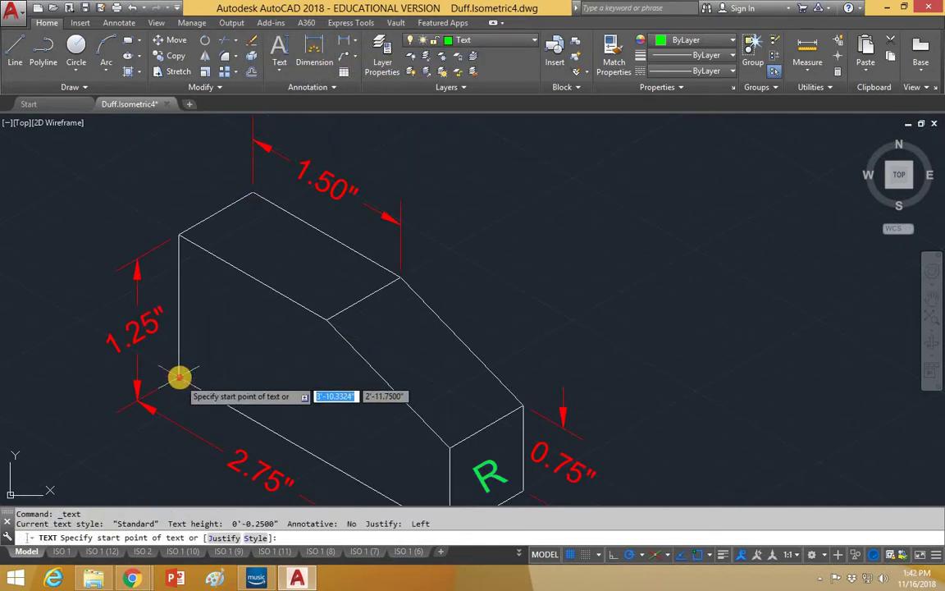
{"action": "left_click", "coordinate": [180, 378]}
{"action": "type", "text": ".252"}
{"action": "key", "text": "Return"}
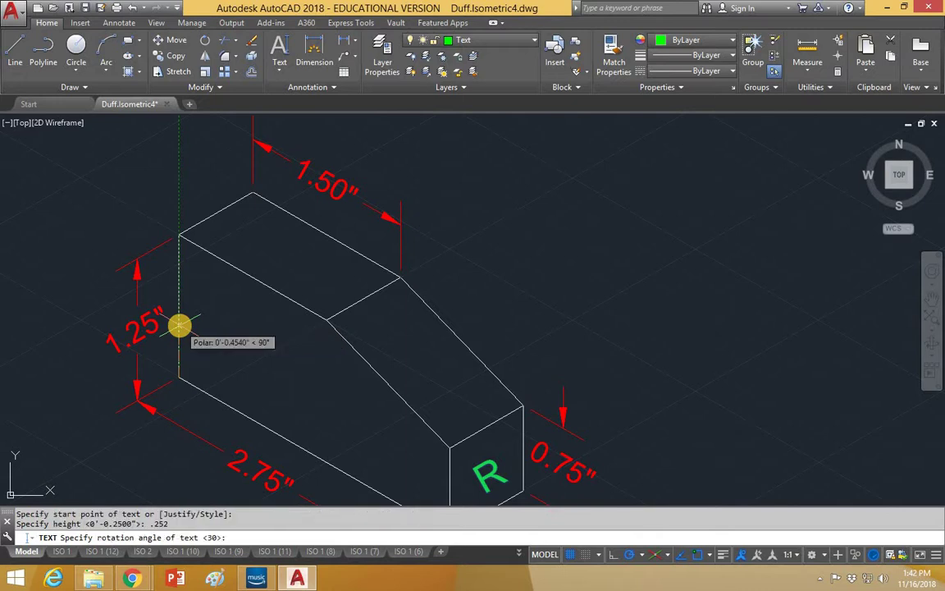
{"action": "key", "text": "Return"}
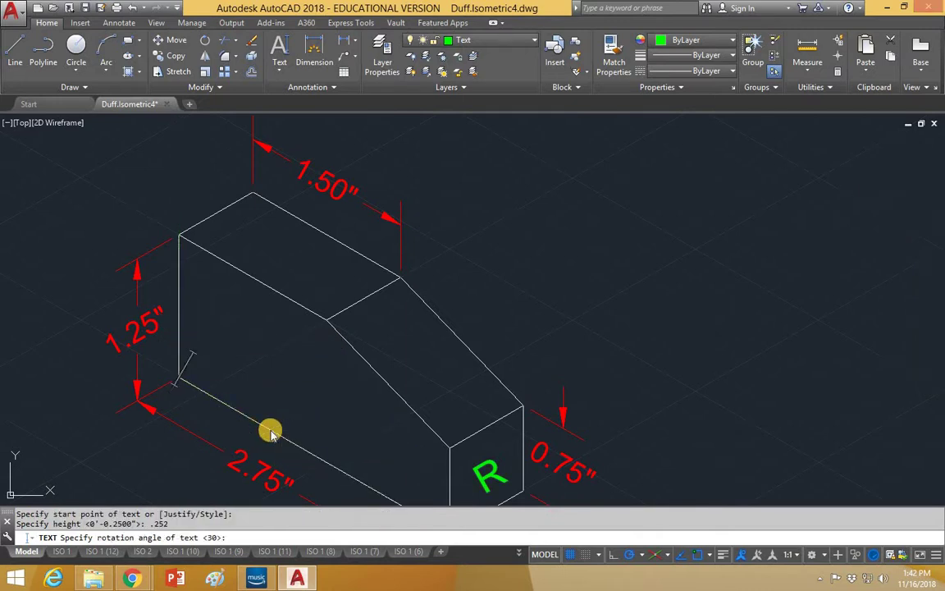
{"action": "type", "text": "F"}
{"action": "key", "text": "Return"}
{"action": "key", "text": "Return"}
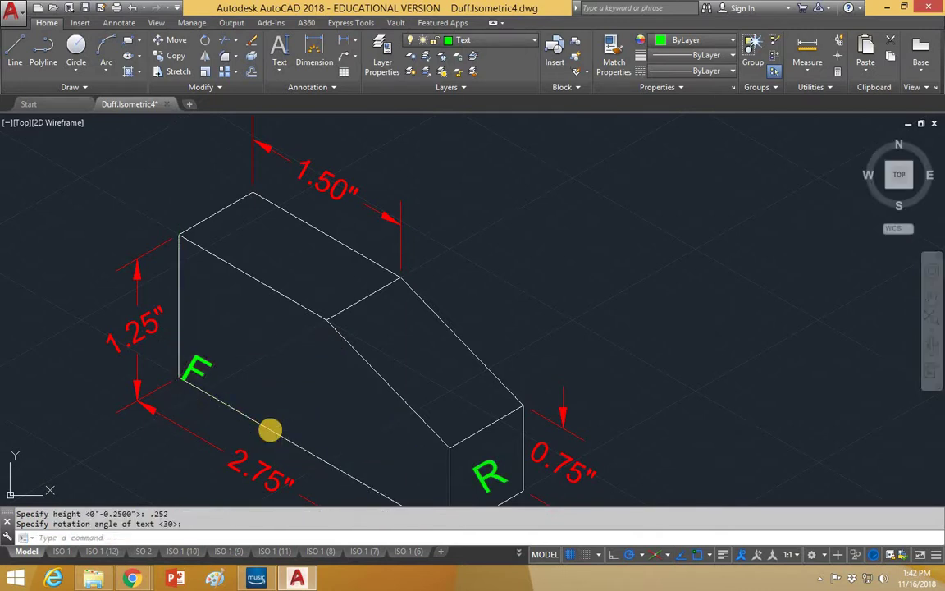
Add single-line text "T" with height .25 at the top face's leftmost corner, rotated along that face's front edge
{"action": "left_click", "coordinate": [278, 65]}
{"action": "left_click", "coordinate": [281, 119]}
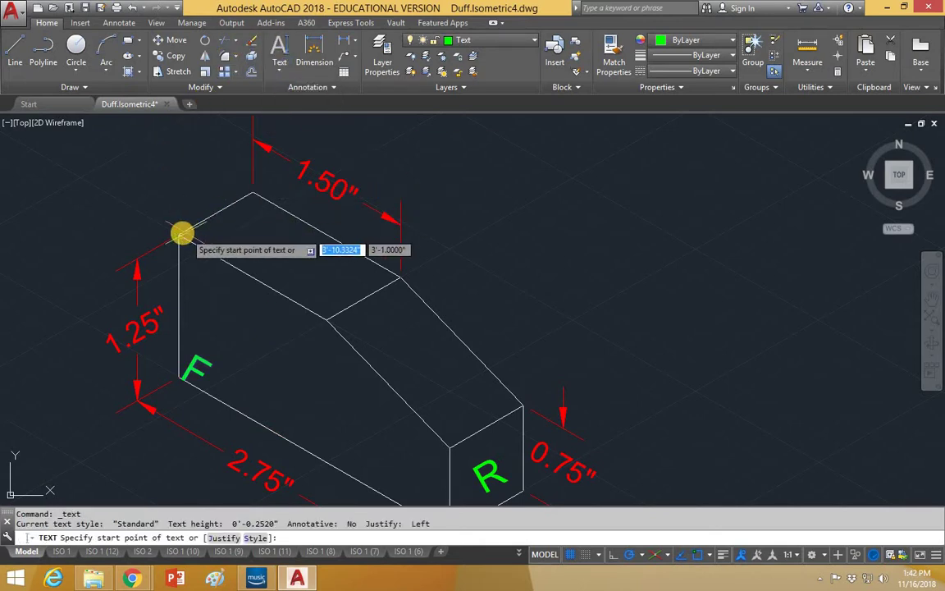
{"action": "left_click", "coordinate": [181, 235]}
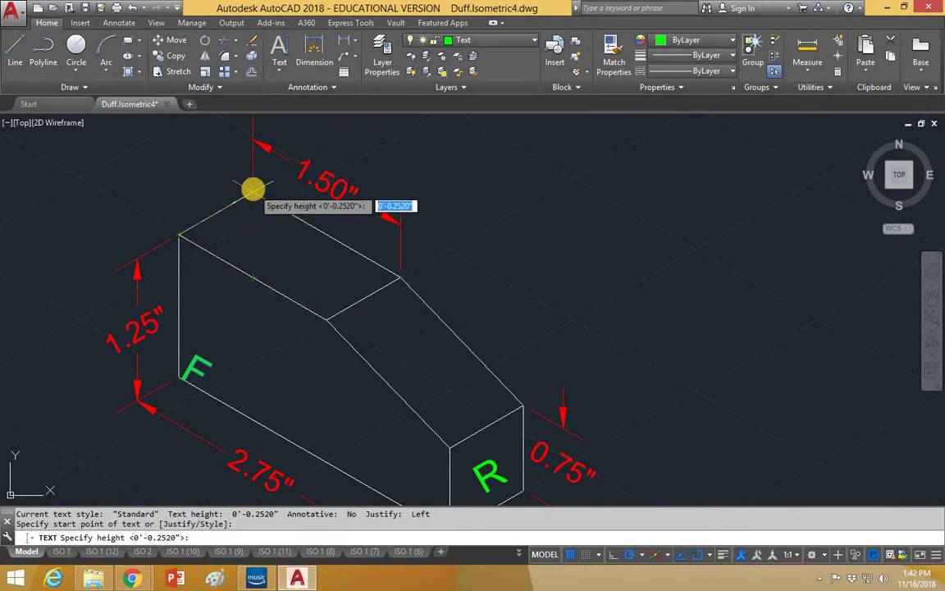
{"action": "type", "text": ".25"}
{"action": "key", "text": "Return"}
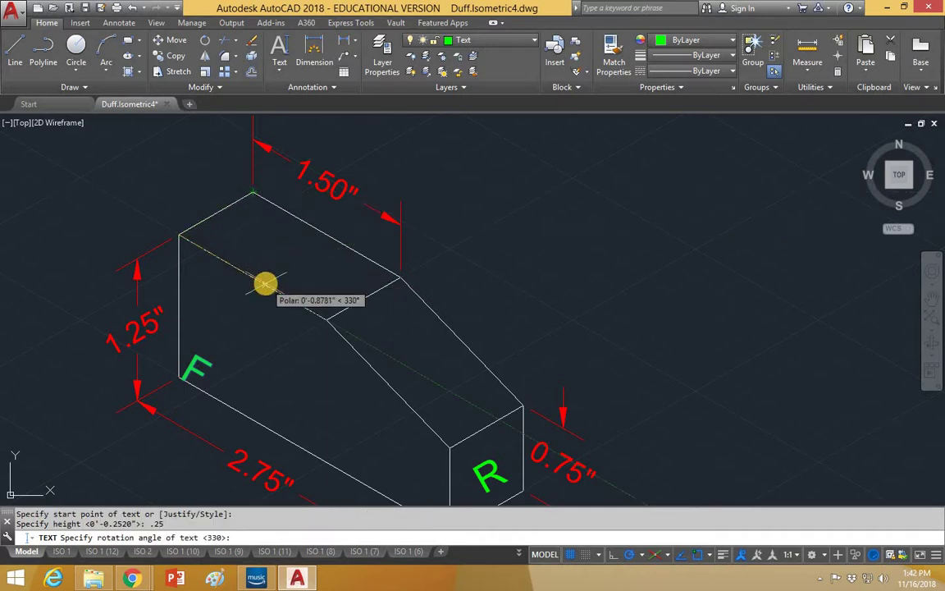
{"action": "left_click", "coordinate": [325, 322]}
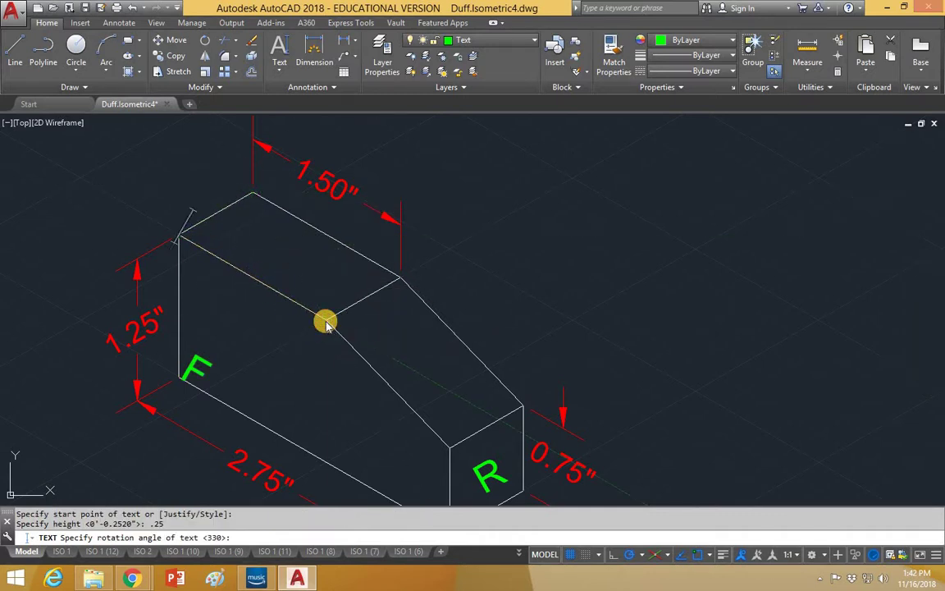
{"action": "type", "text": "T"}
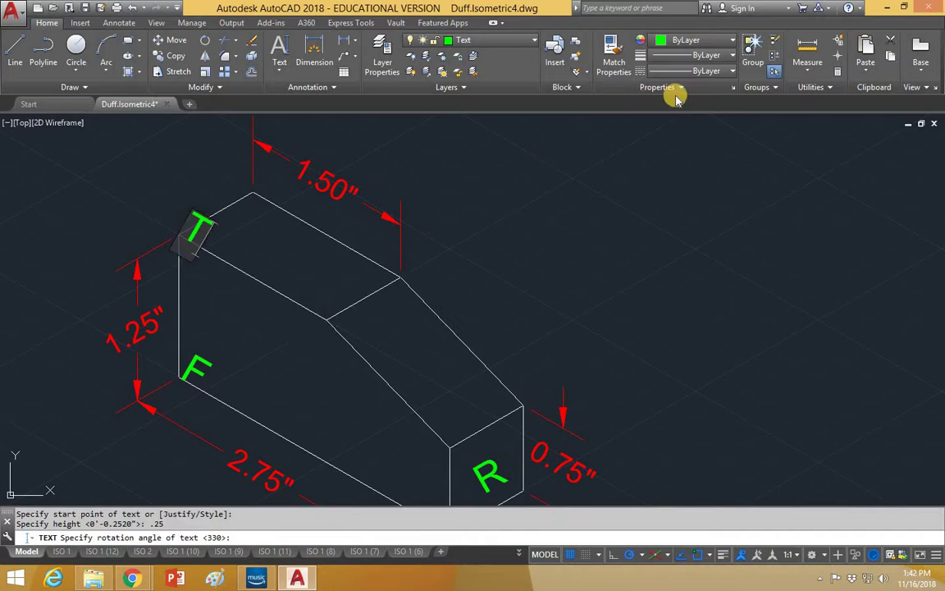
{"action": "left_click", "coordinate": [587, 187]}
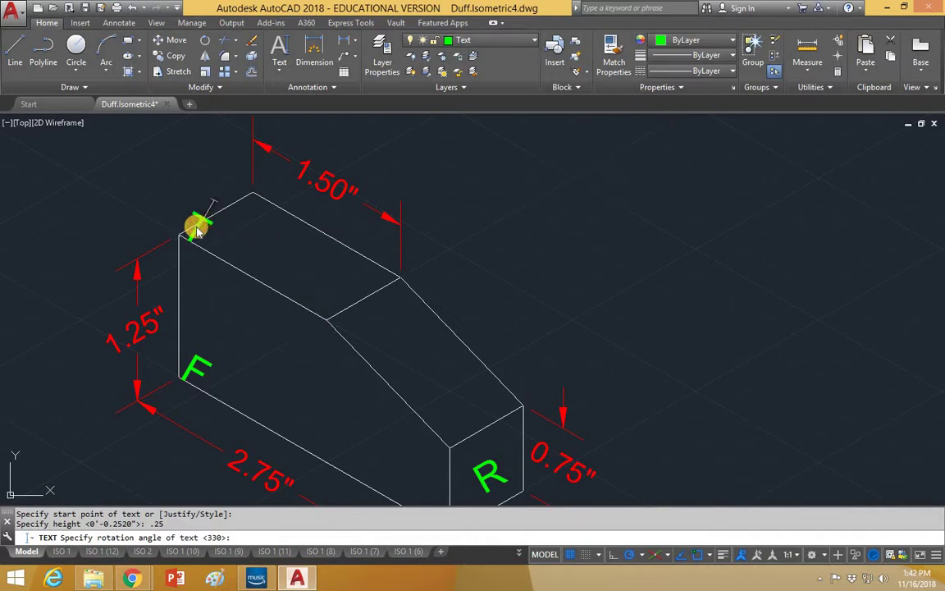
{"action": "key", "text": "Escape"}
{"action": "key", "text": "Escape"}
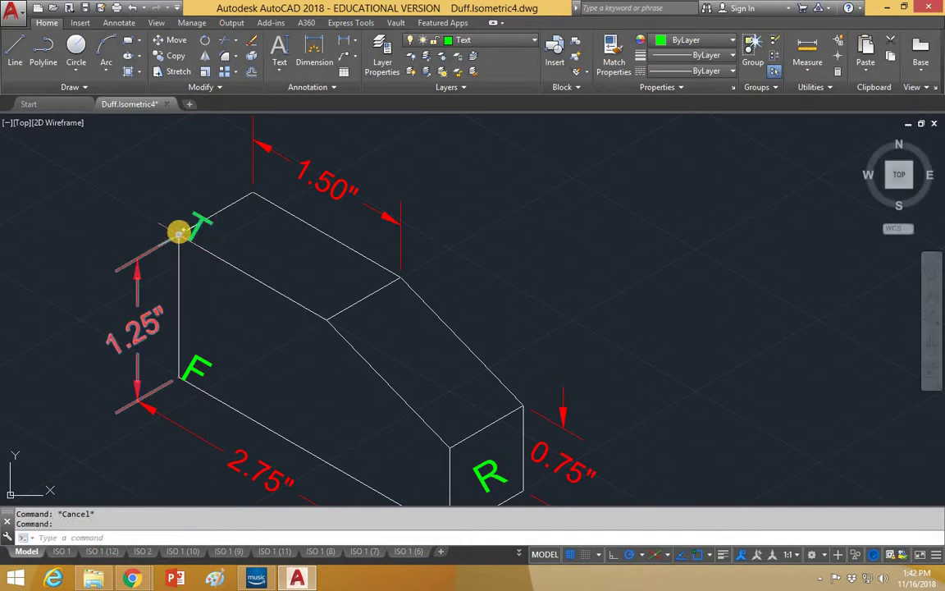
Move the letter T to the middle of the top face and the letter F to the middle of the front face
{"action": "left_click", "coordinate": [179, 233]}
{"action": "left_click", "coordinate": [265, 261]}
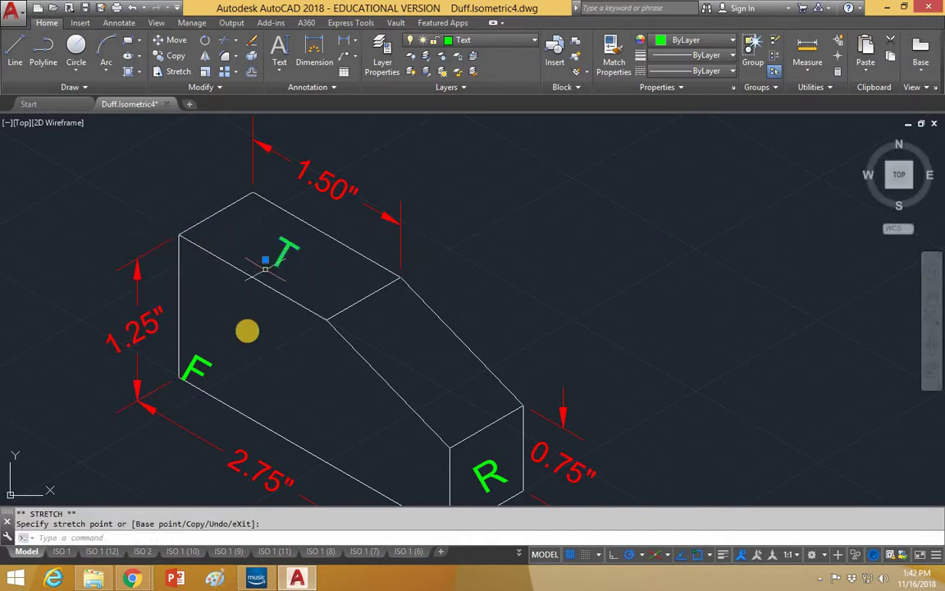
{"action": "left_click", "coordinate": [190, 374]}
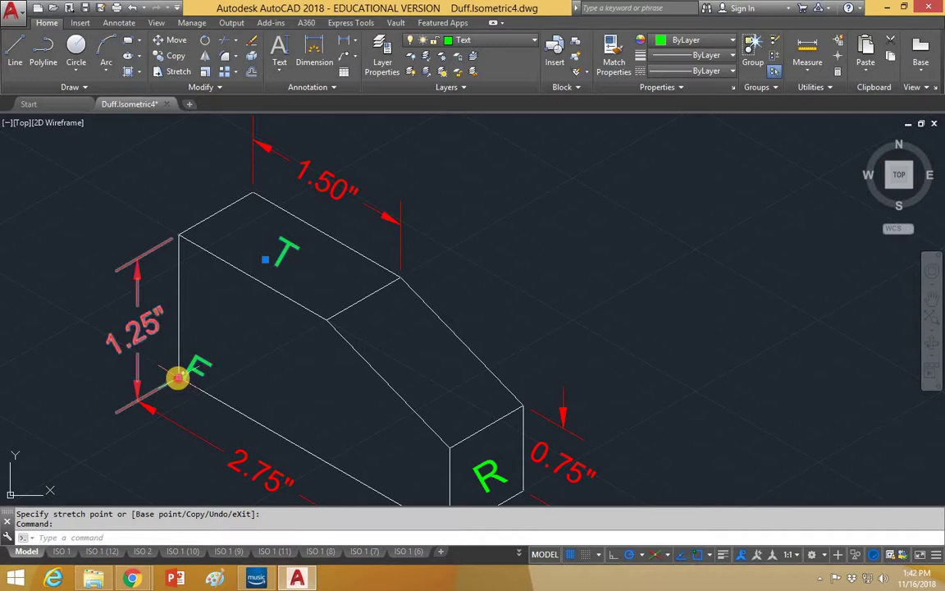
{"action": "left_click", "coordinate": [178, 377]}
{"action": "left_click", "coordinate": [258, 370]}
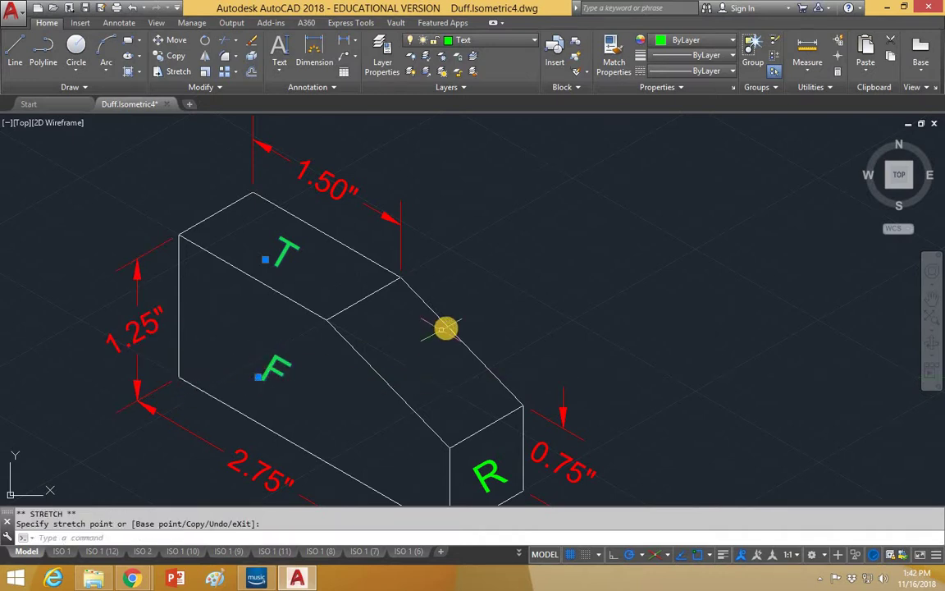
{"action": "key", "text": "Escape"}
{"action": "key", "text": "Escape"}
Set the obliquing angle of the letter R on the right face to 30 in its properties
{"action": "middle_click_drag", "start_coordinate": [584, 312], "coordinate": [544, 199]}
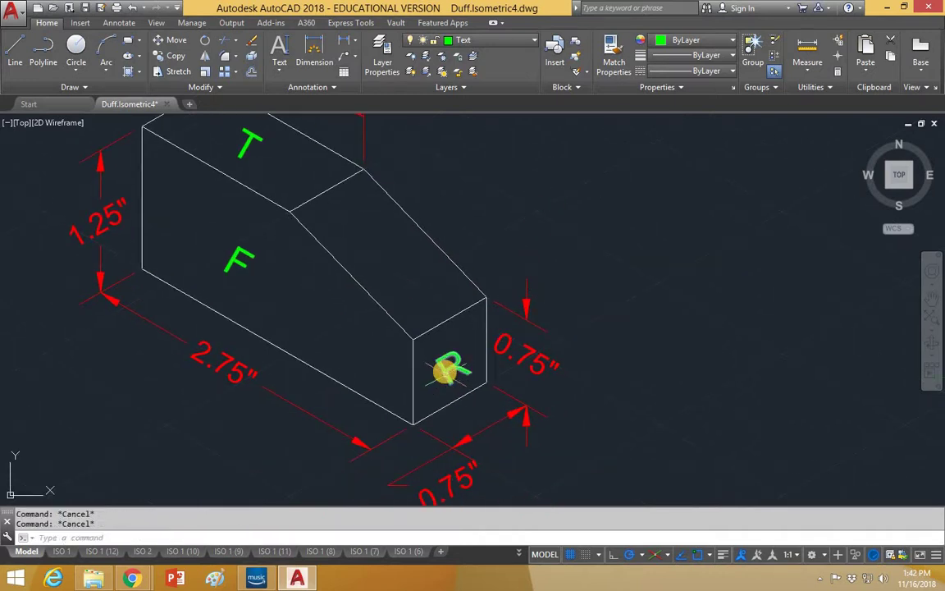
{"action": "right_click", "coordinate": [445, 373]}
{"action": "left_click", "coordinate": [472, 346]}
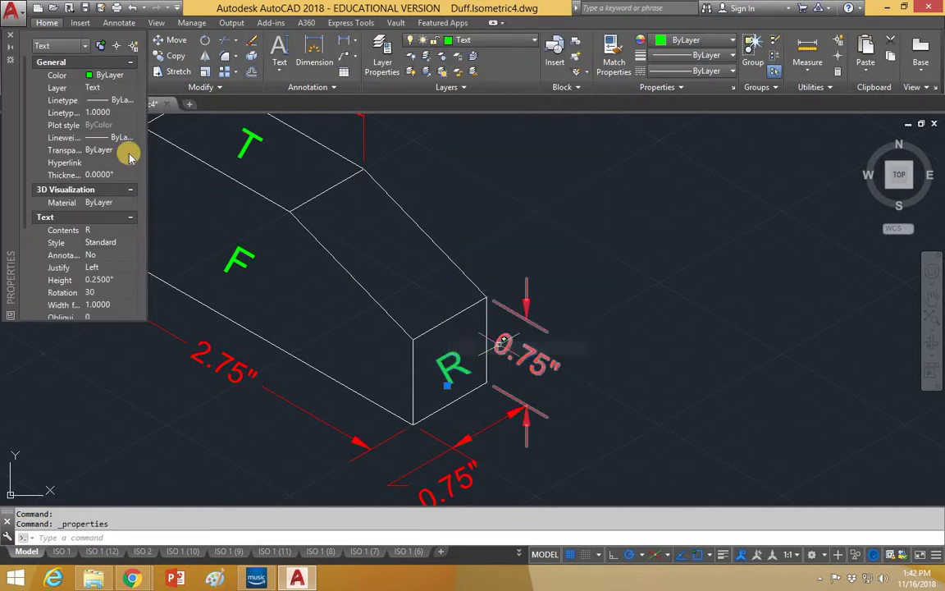
{"action": "left_click", "coordinate": [98, 317]}
{"action": "scroll", "coordinate": [105, 295], "scroll_direction": "down", "scroll_amount": 3}
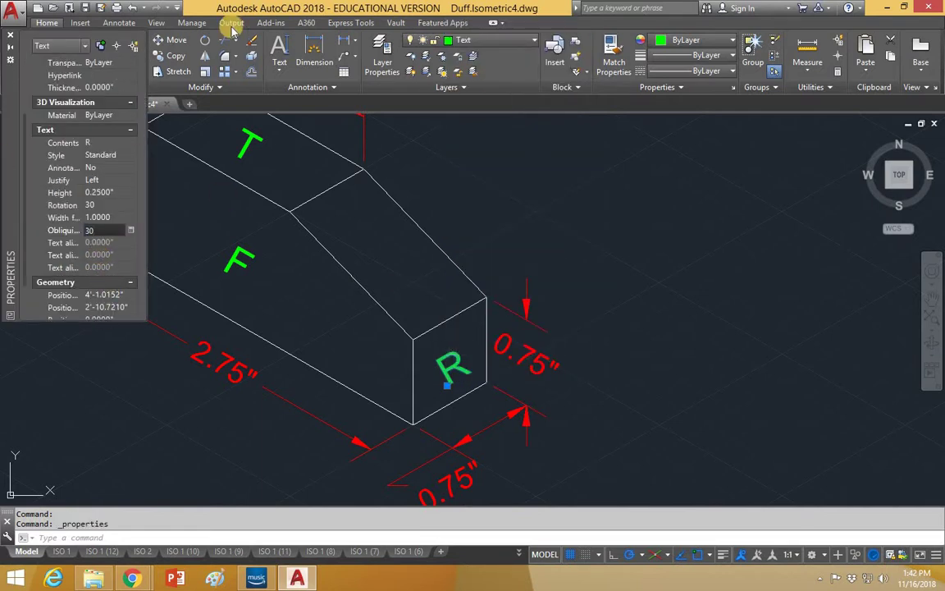
{"action": "type", "text": "30"}
{"action": "key", "text": "Return"}
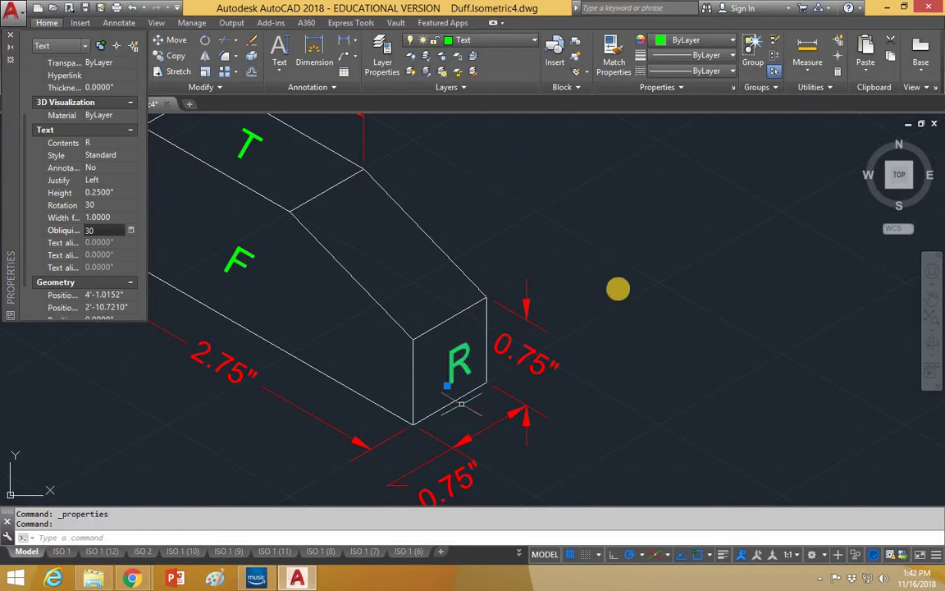
{"action": "key", "text": "Escape"}
{"action": "key", "text": "Escape"}
Shift the slanted letter R slightly to the left to center it on the right face
{"action": "left_click", "coordinate": [451, 364]}
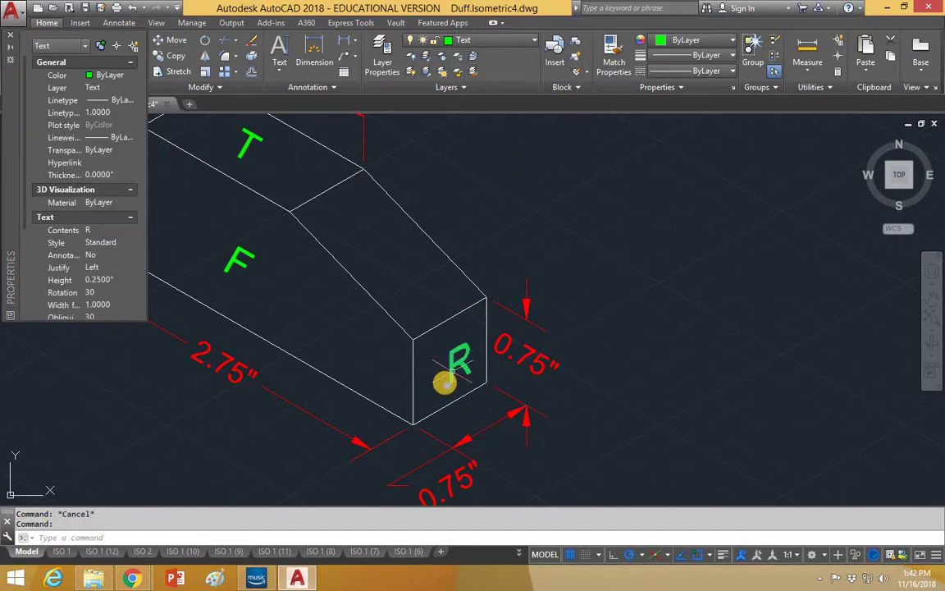
{"action": "left_click", "coordinate": [440, 385]}
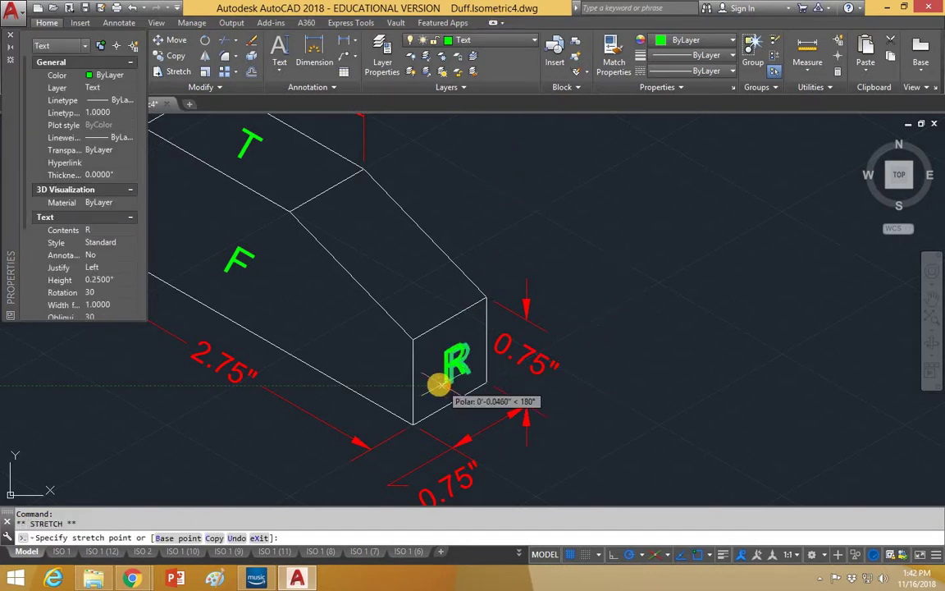
{"action": "left_click", "coordinate": [237, 258]}
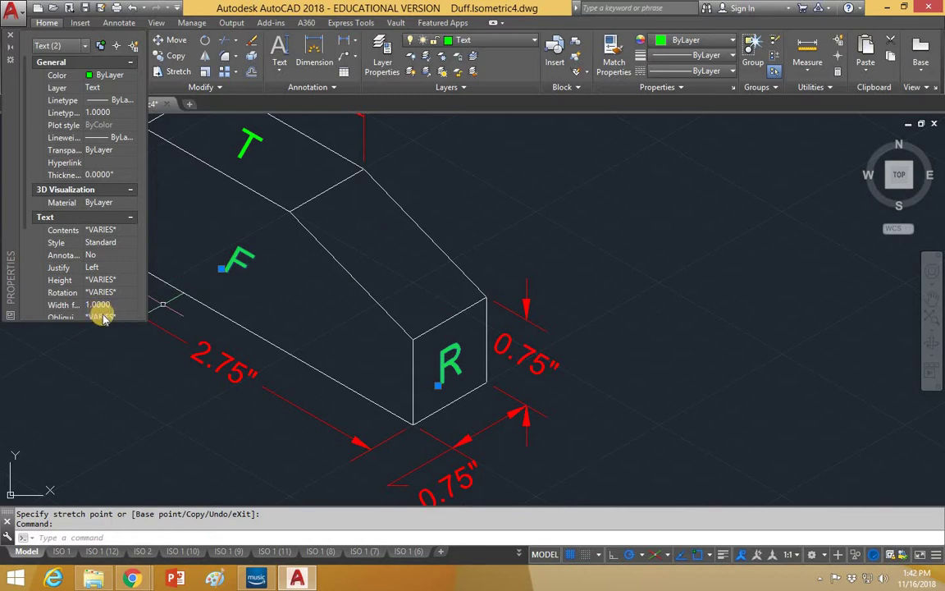
{"action": "key", "text": "Escape"}
{"action": "key", "text": "Escape"}
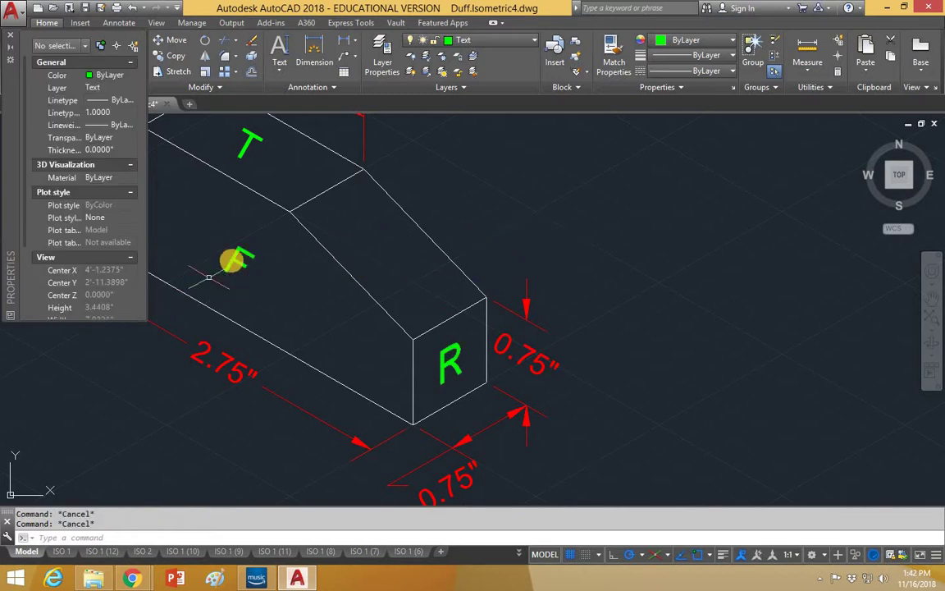
Set the obliquing angle of the letter F on the front face to -30
{"action": "left_click", "coordinate": [233, 260]}
{"action": "left_click", "coordinate": [106, 318]}
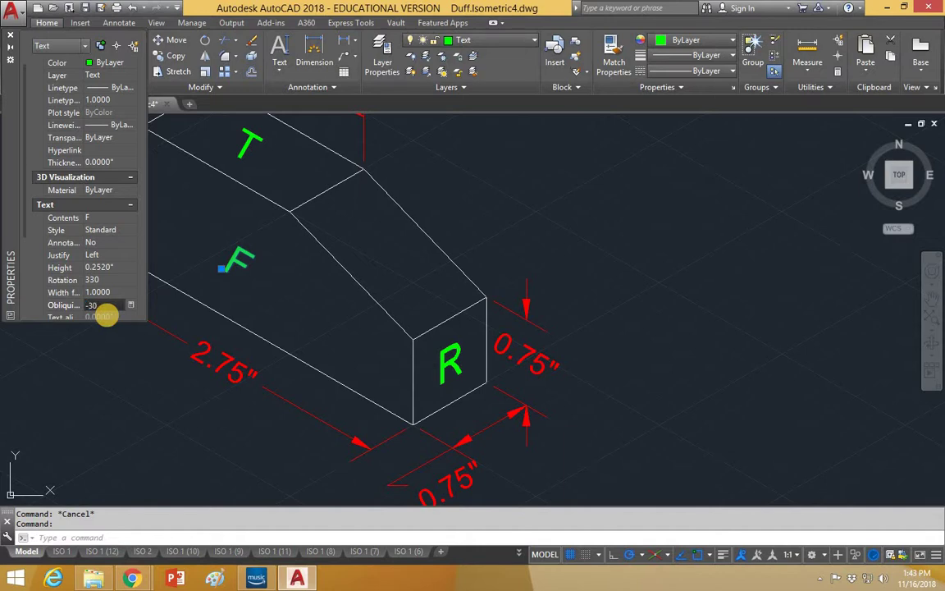
{"action": "type", "text": "-30"}
{"action": "key", "text": "Return"}
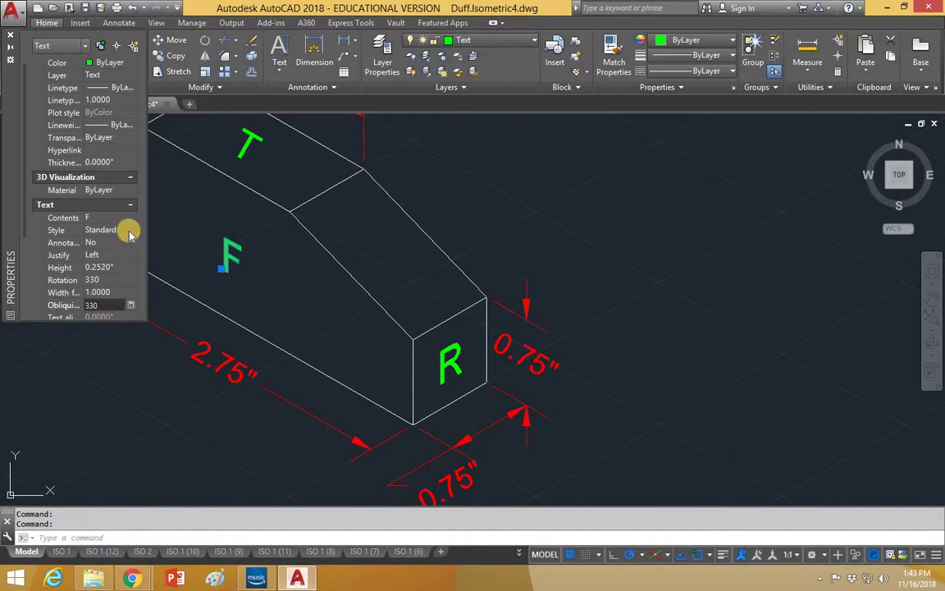
{"action": "middle_click_drag", "start_coordinate": [374, 226], "coordinate": [376, 298]}
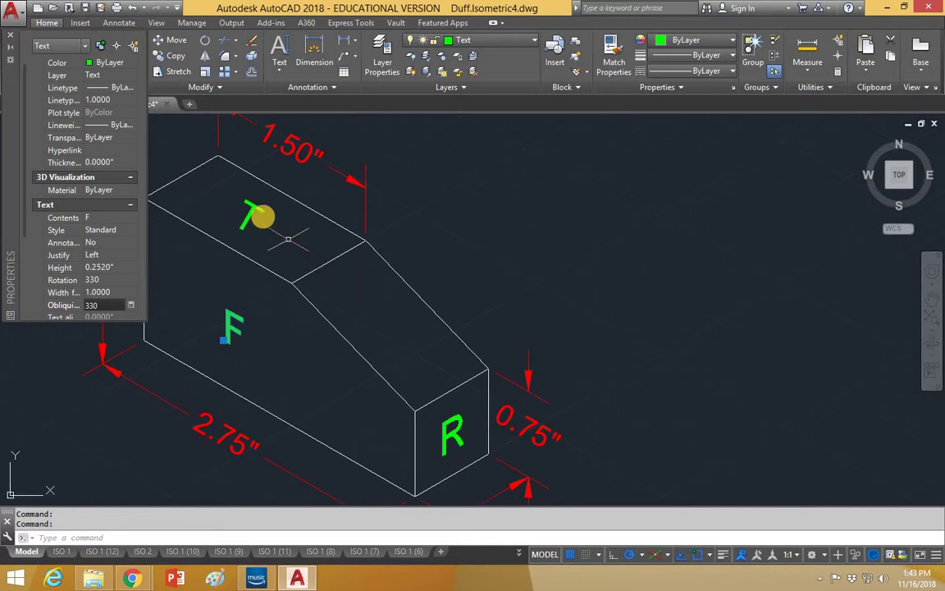
{"action": "key", "text": "Escape"}
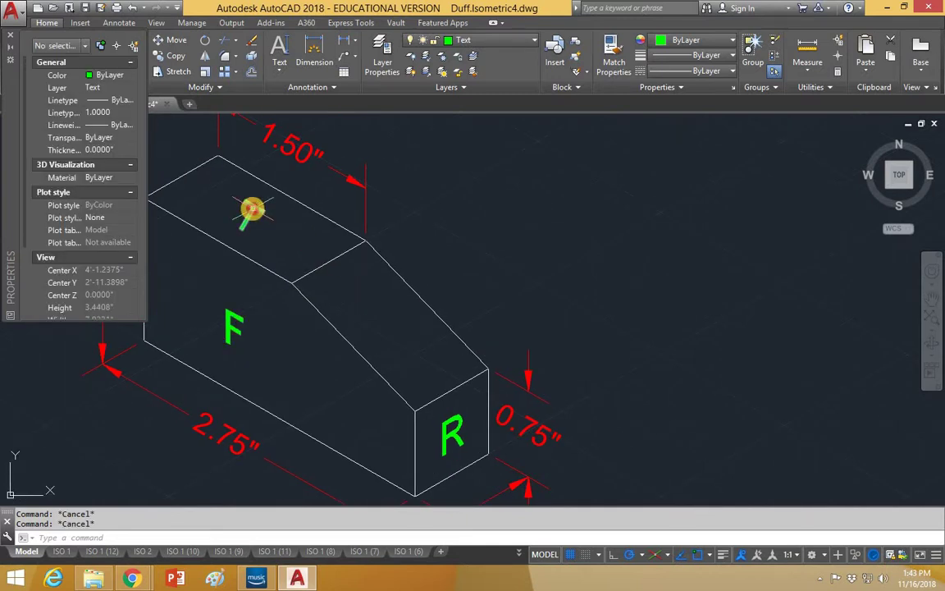
Set the obliquing angle of the letter T on the top face to 30
{"action": "left_click", "coordinate": [251, 215]}
{"action": "left_click", "coordinate": [106, 318]}
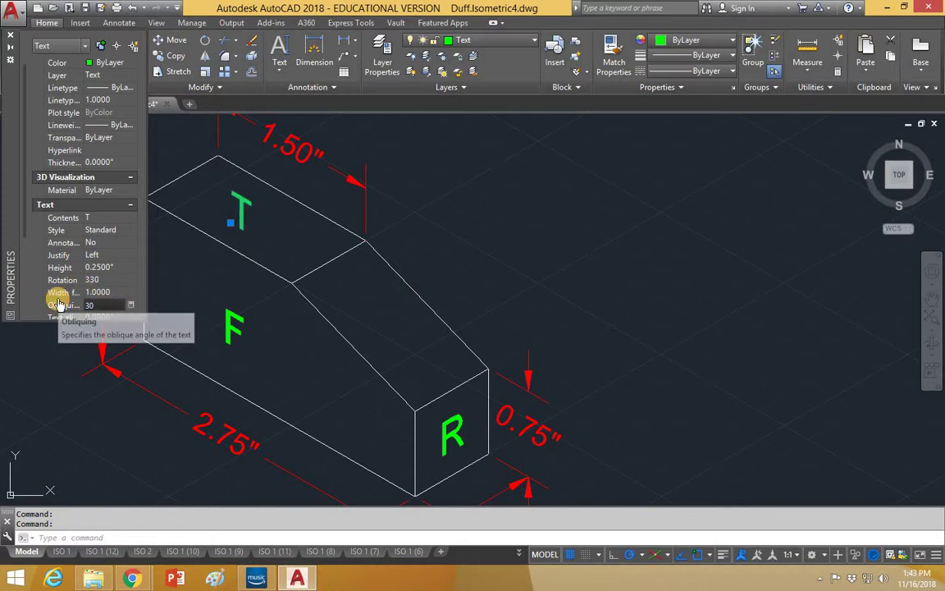
{"action": "key", "text": "Return"}
{"action": "left_click", "coordinate": [484, 226]}
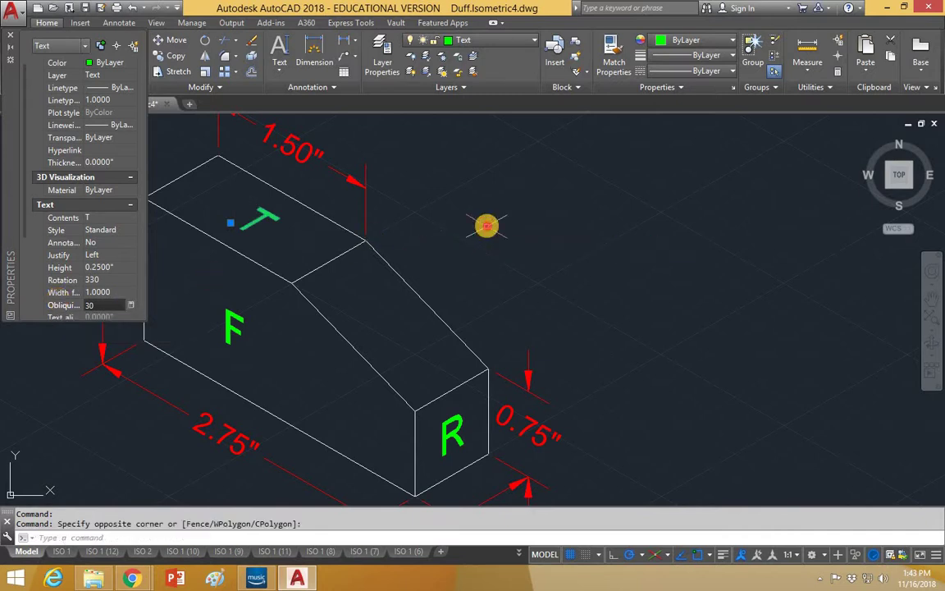
{"action": "key", "text": "Escape"}
{"action": "key", "text": "Escape"}
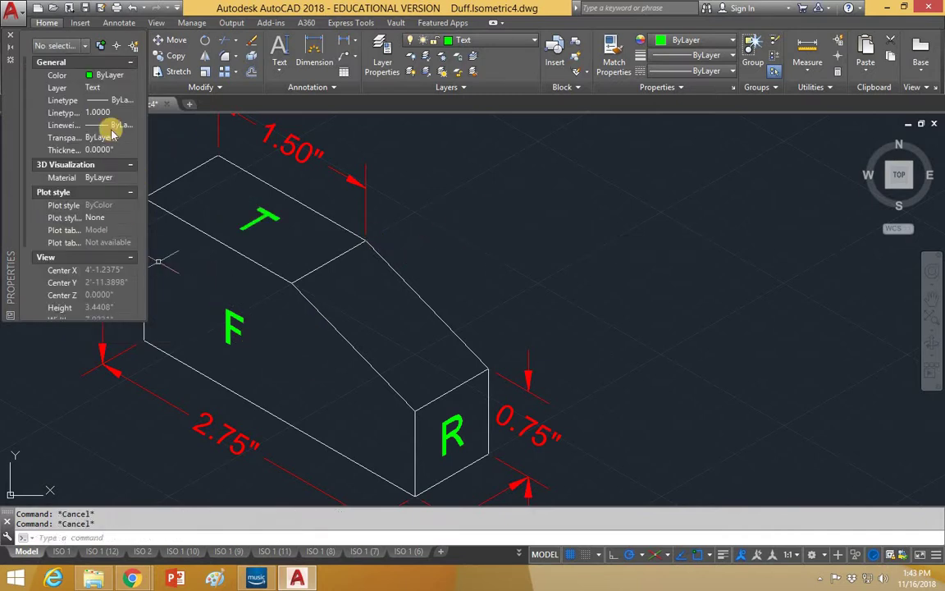
Reposition the slanted letter F to center it on the front face
{"action": "left_click", "coordinate": [227, 332]}
{"action": "left_click", "coordinate": [223, 336]}
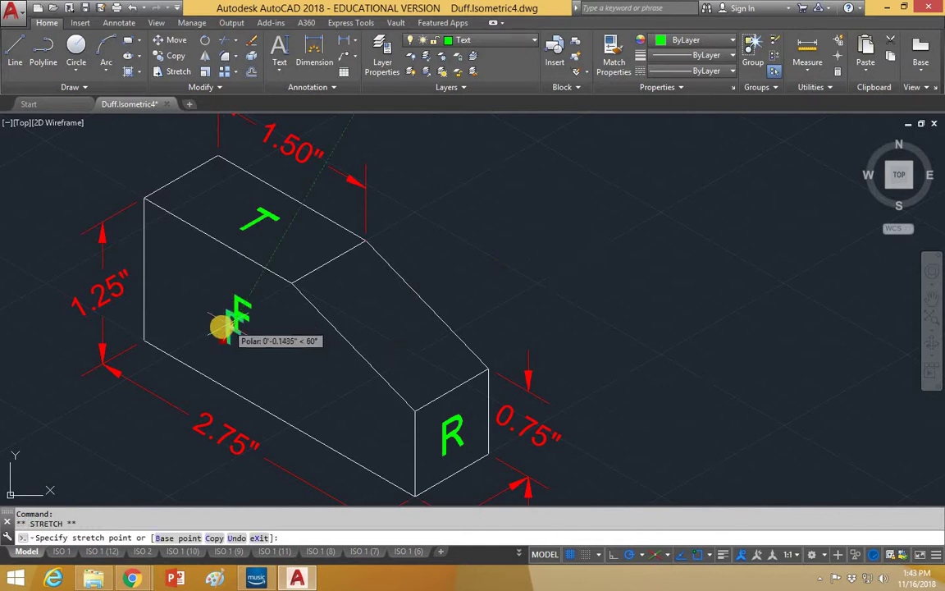
{"action": "scroll", "coordinate": [215, 330], "scroll_direction": "up", "scroll_amount": 5}
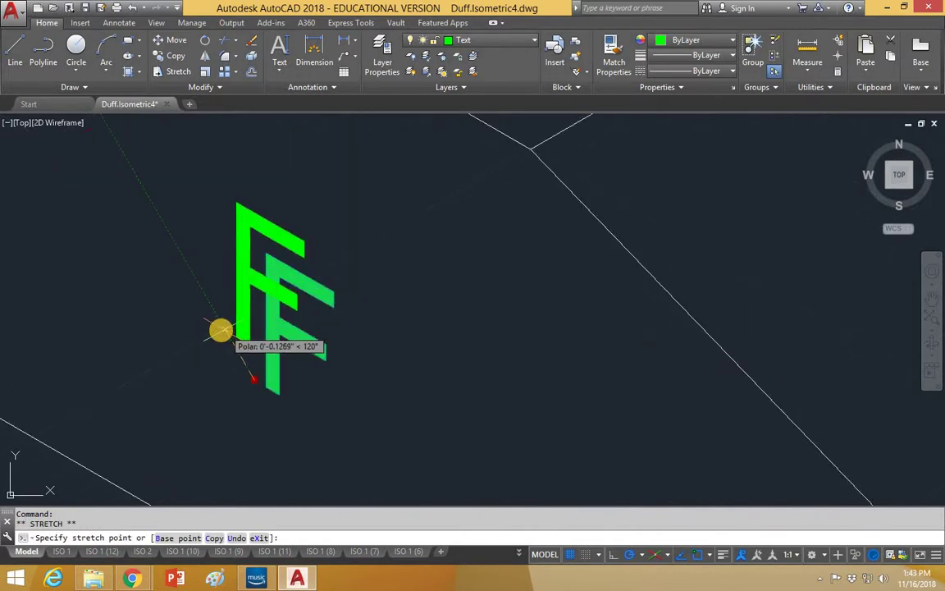
{"action": "scroll", "coordinate": [295, 330], "scroll_direction": "down", "scroll_amount": 5}
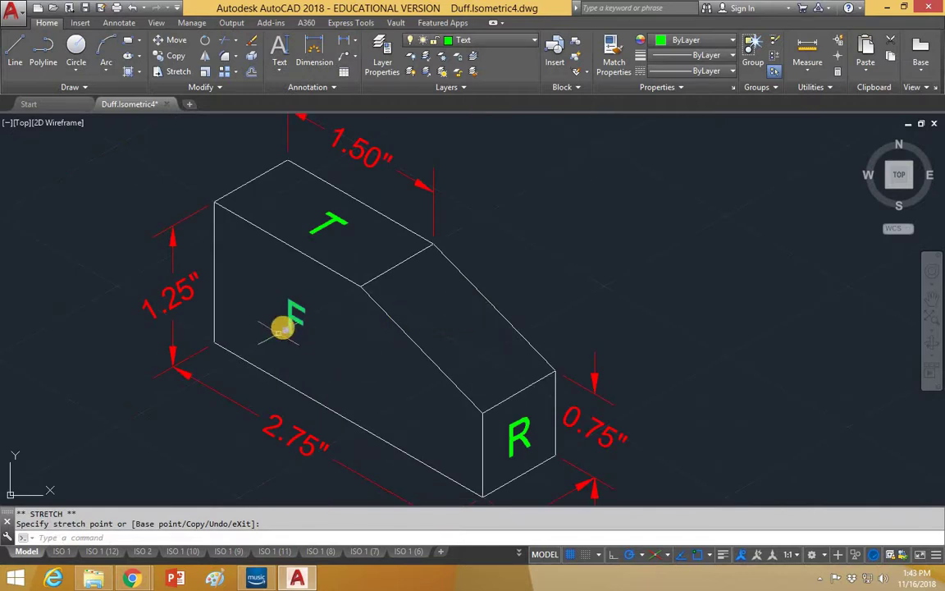
{"action": "left_click", "coordinate": [306, 338]}
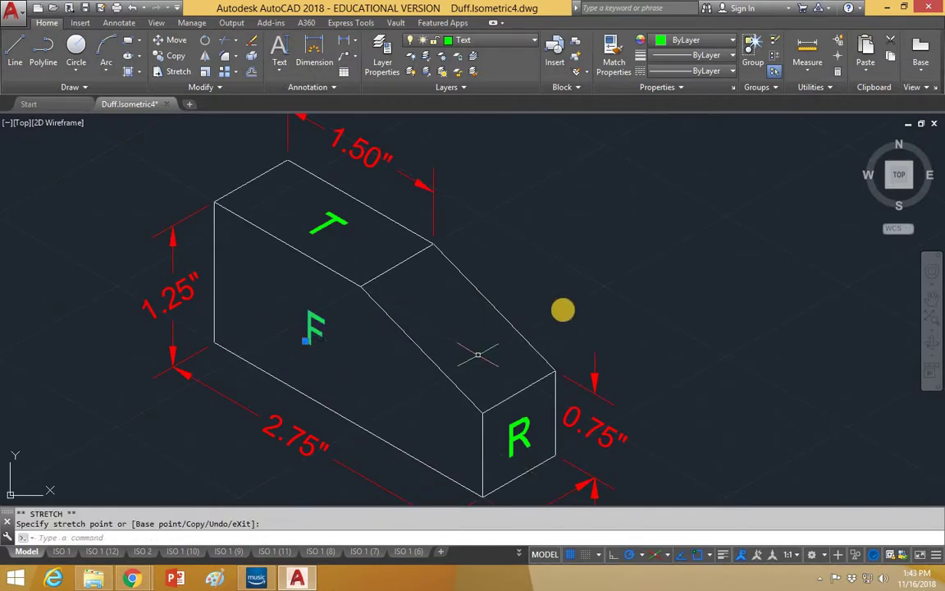